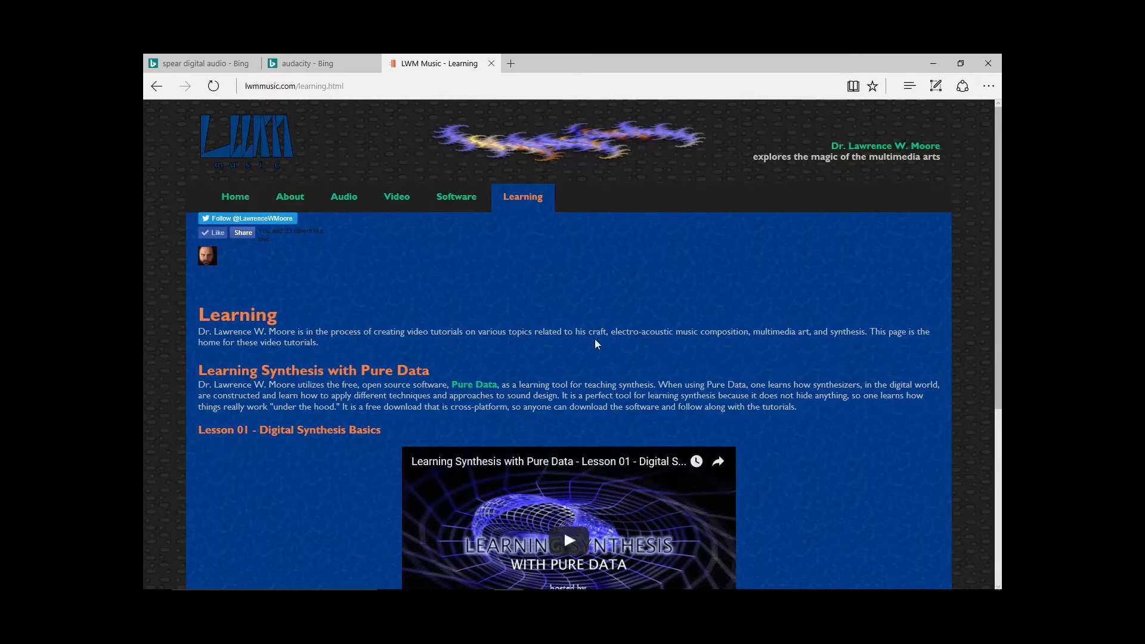
Step: Look through the Lesson 01 section of the LWM Music Learning page, including its video, patch download and annotation links
scroll(328, 291, "down", 2)
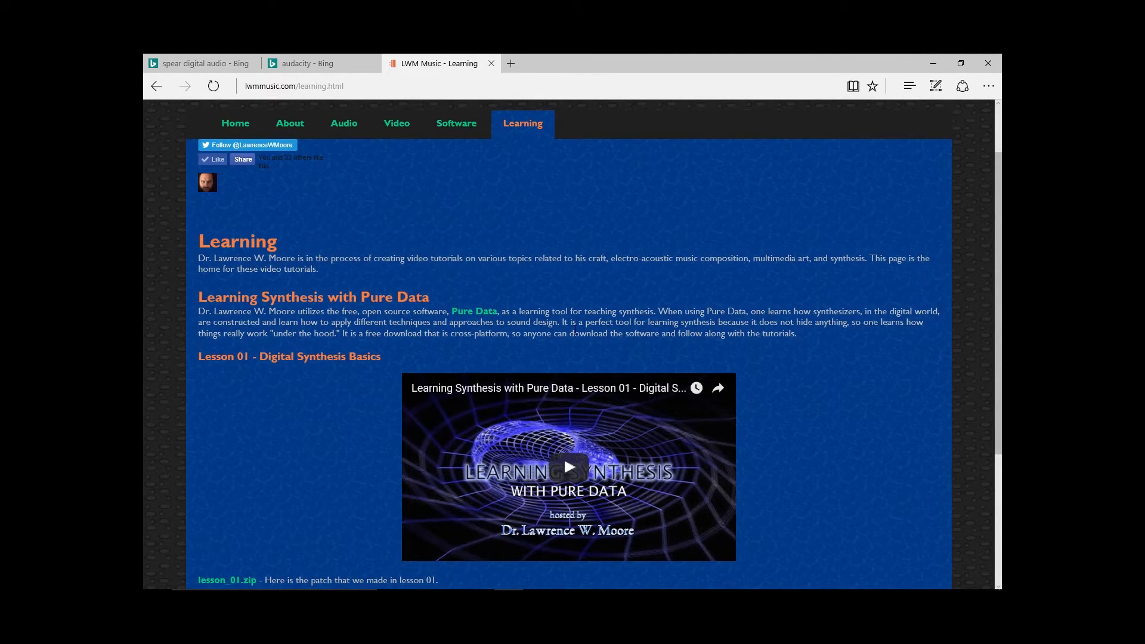
scroll(573, 329, "down", 4)
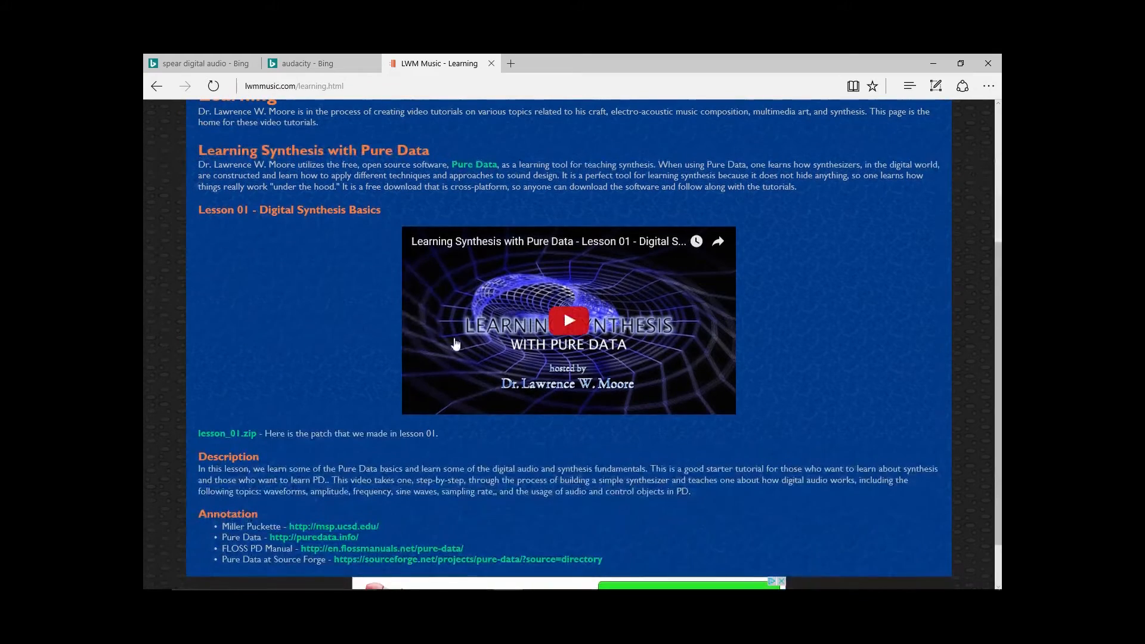
scroll(537, 353, "up", 6)
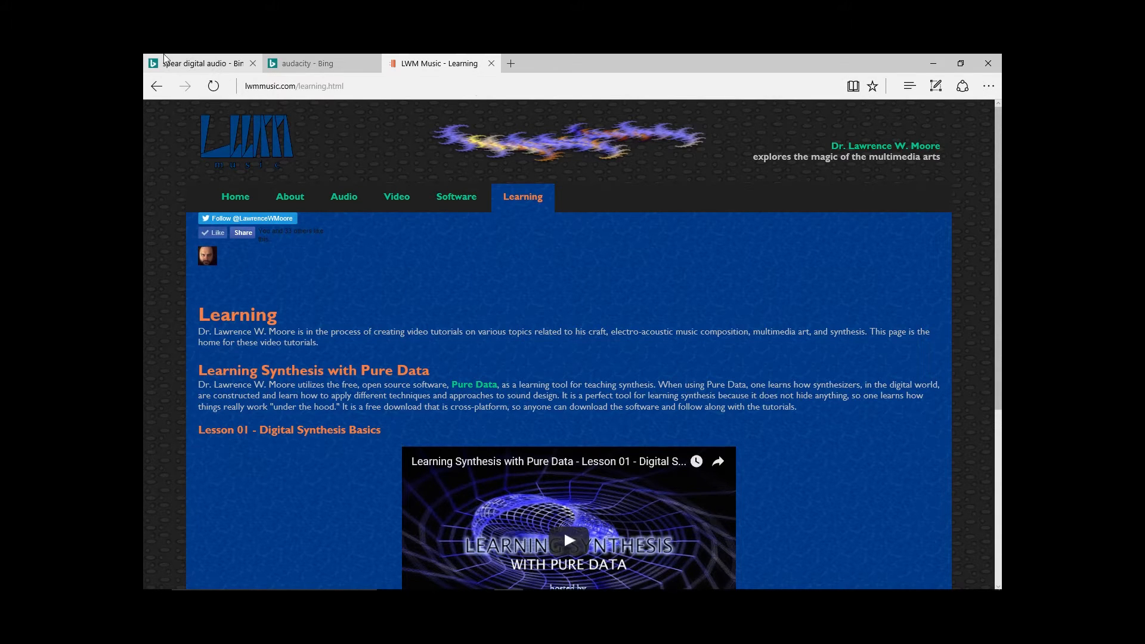
Step: Open the SPEAR homepage from the "spear digital audio" search results, magnifying the screen for it and restoring normal size
left_click(178, 67)
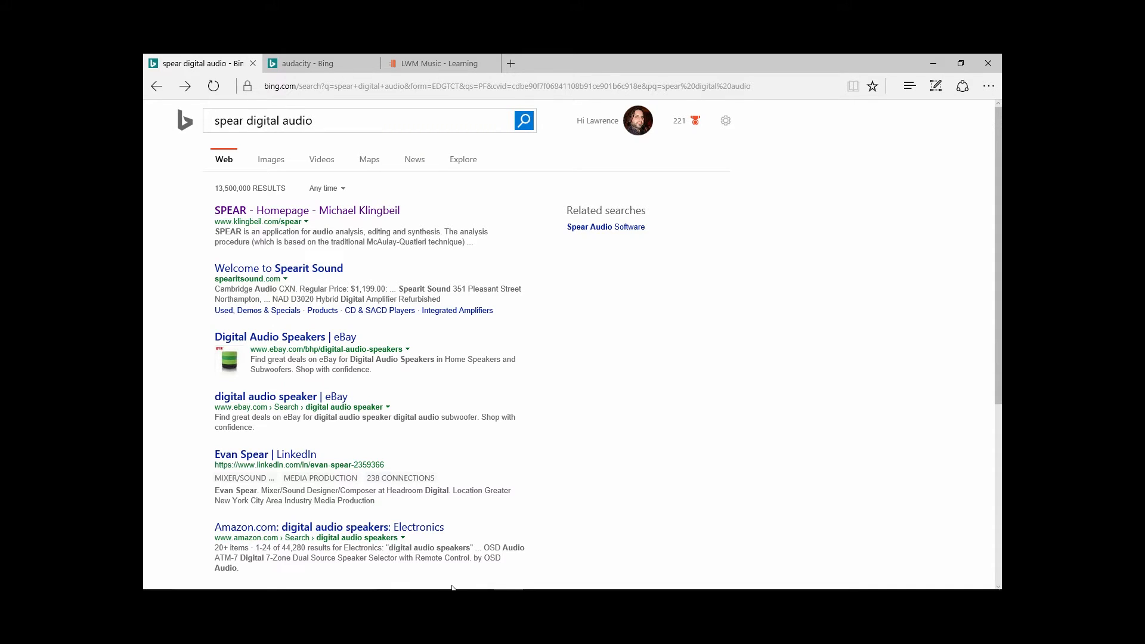
mouse_move(504, 583)
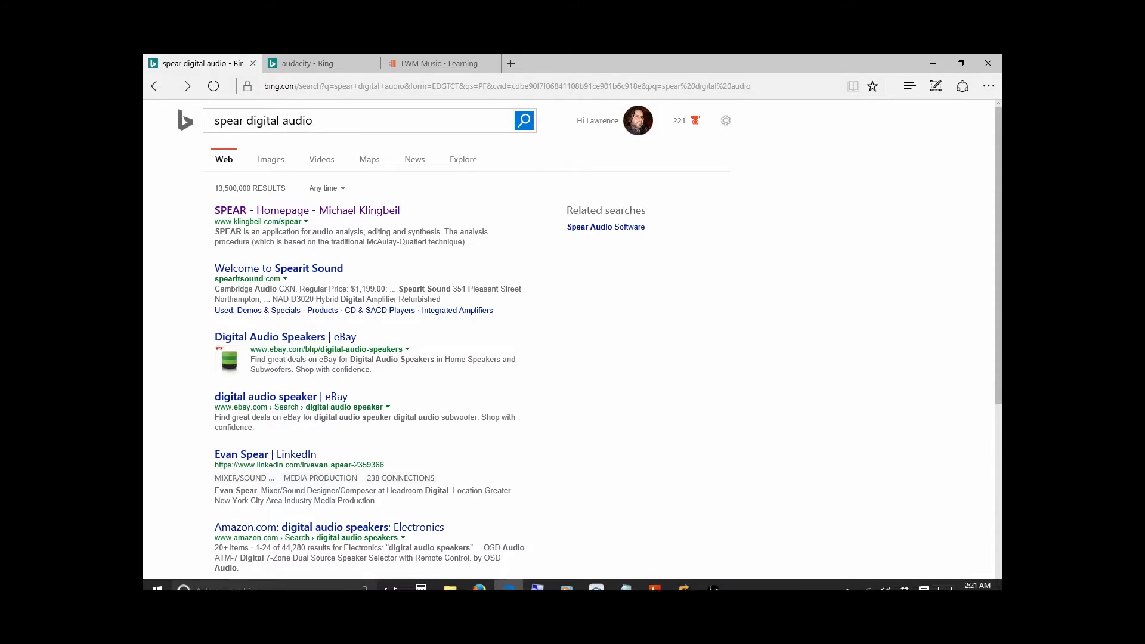
left_click(543, 587)
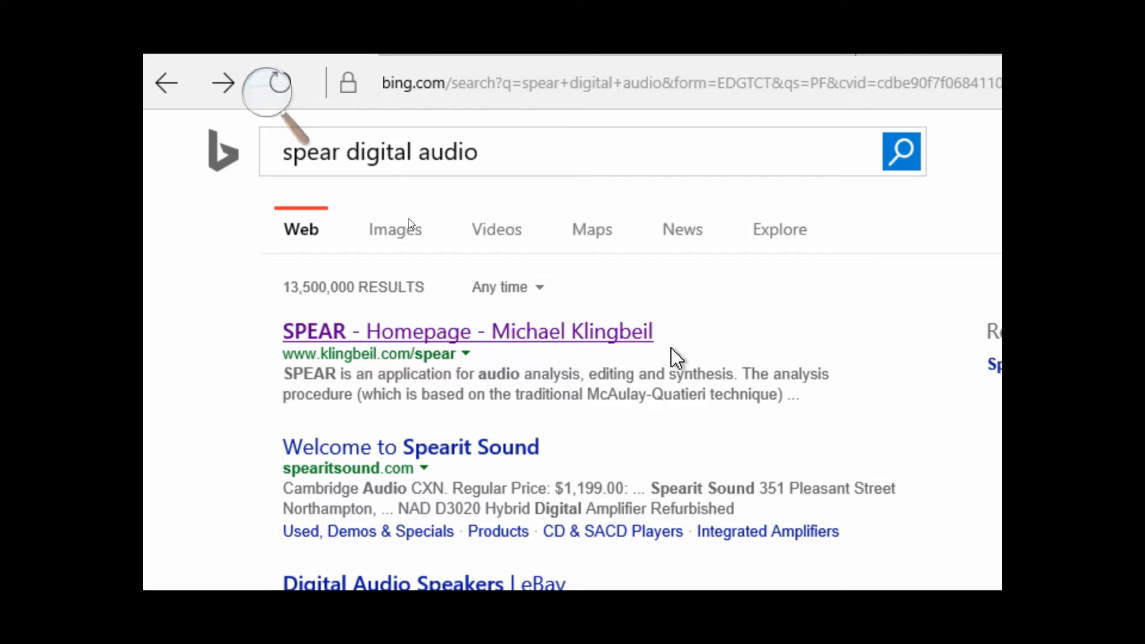
left_click(588, 337)
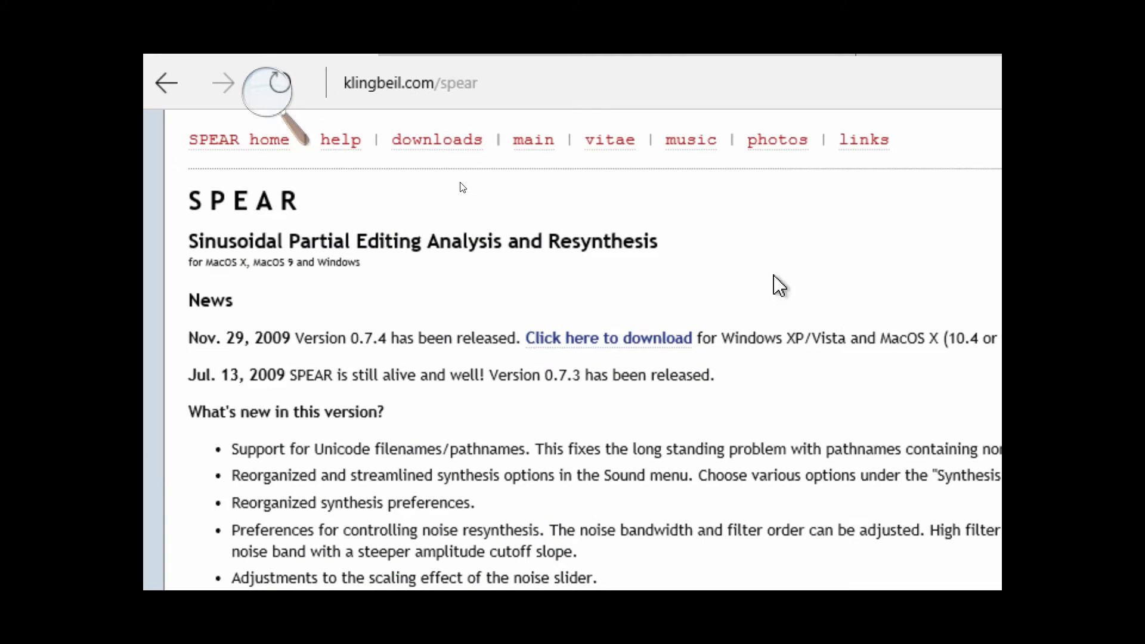
left_click(257, 98)
left_click(480, 86)
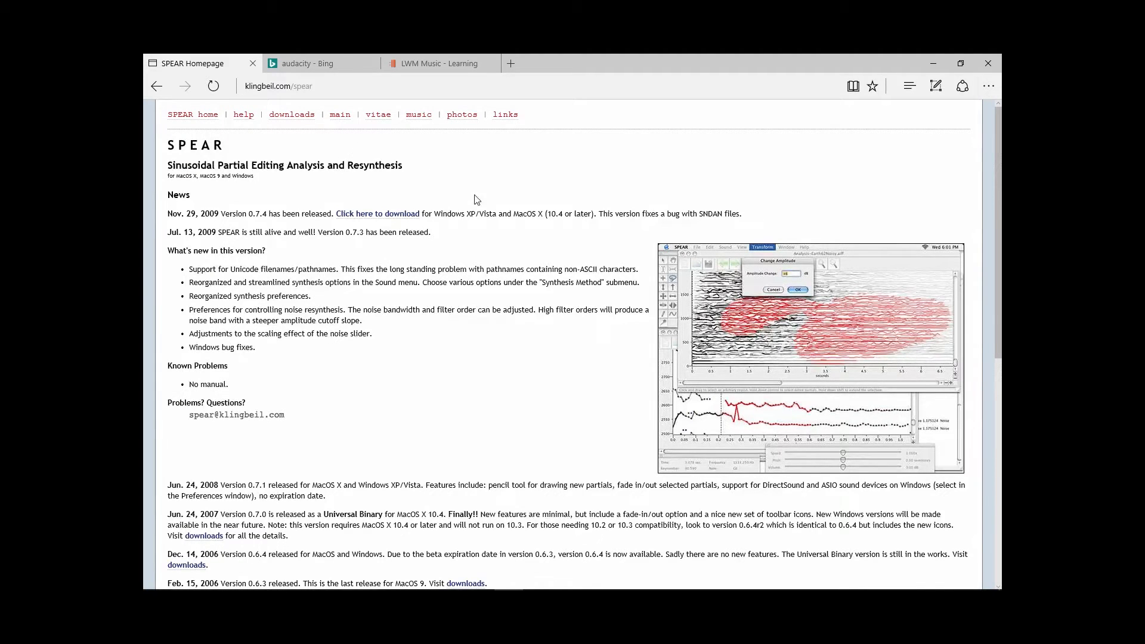
Step: Skim the SPEAR homepage from its release news down to the introduction and download section
scroll(383, 358, "down", 7)
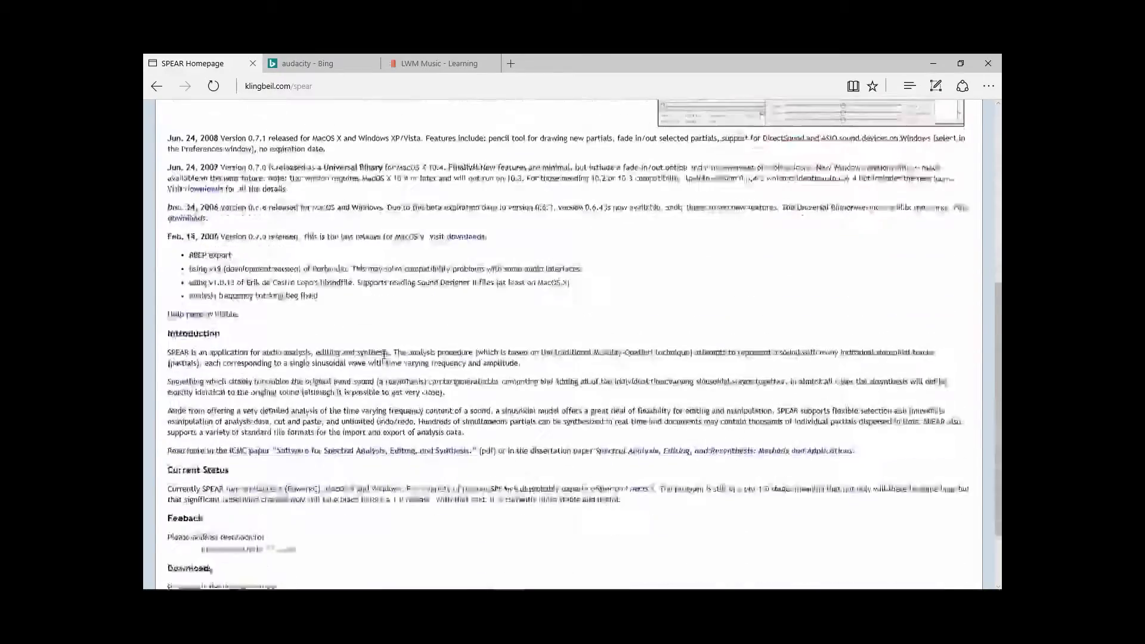
scroll(386, 354, "up", 3)
scroll(386, 354, "up", 4)
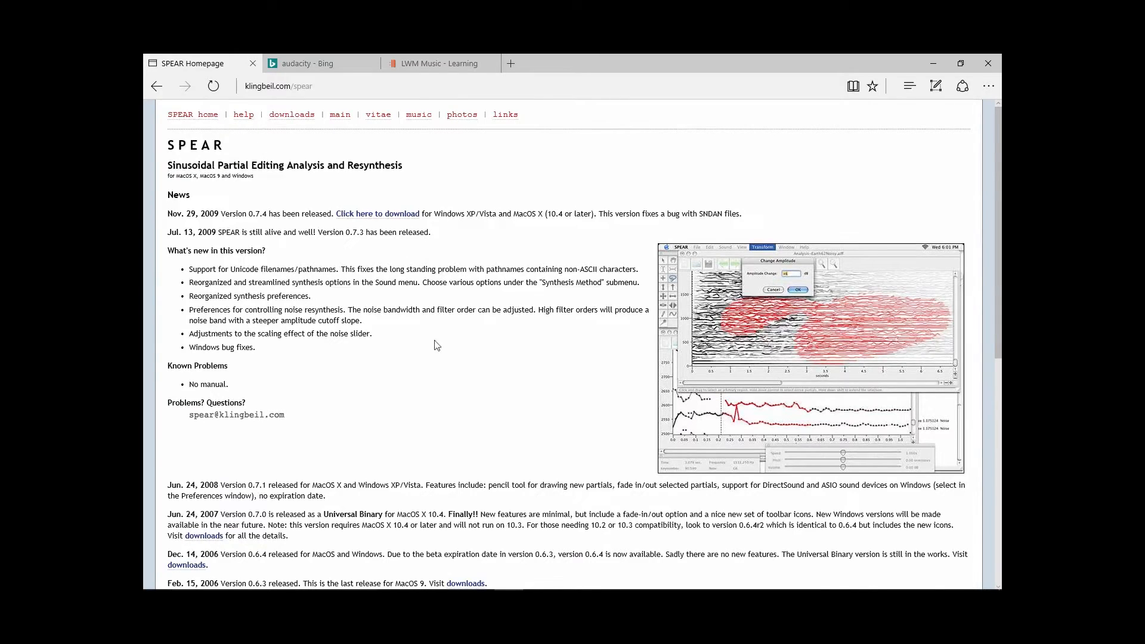
Step: Switch to the File Explorer window of the lesson_02 folder to view its files
mouse_move(552, 589)
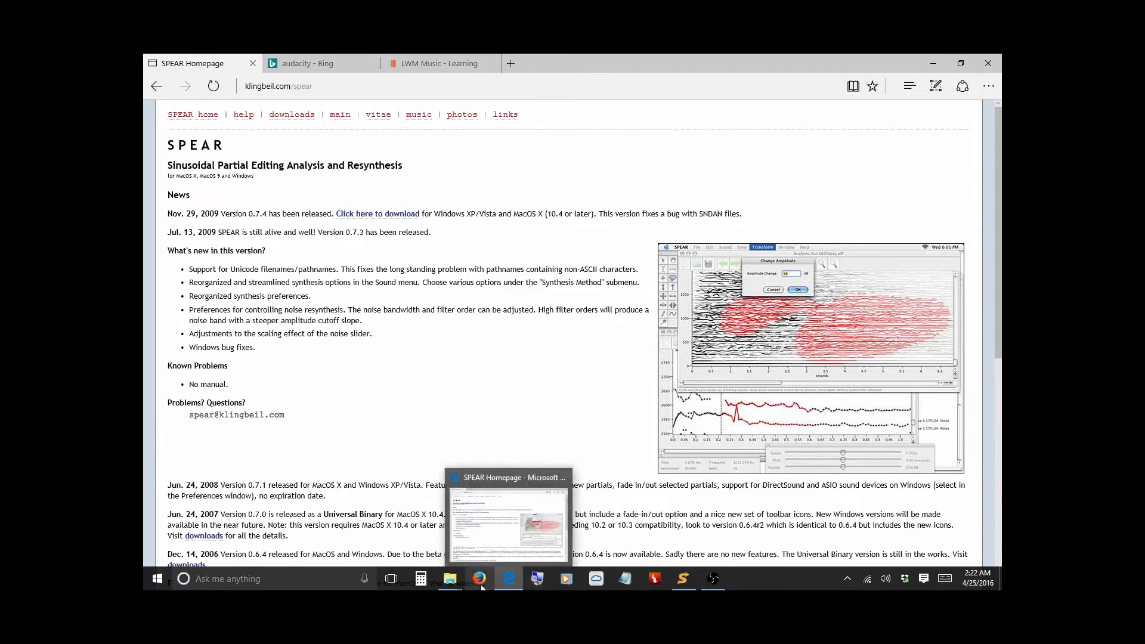
mouse_move(458, 587)
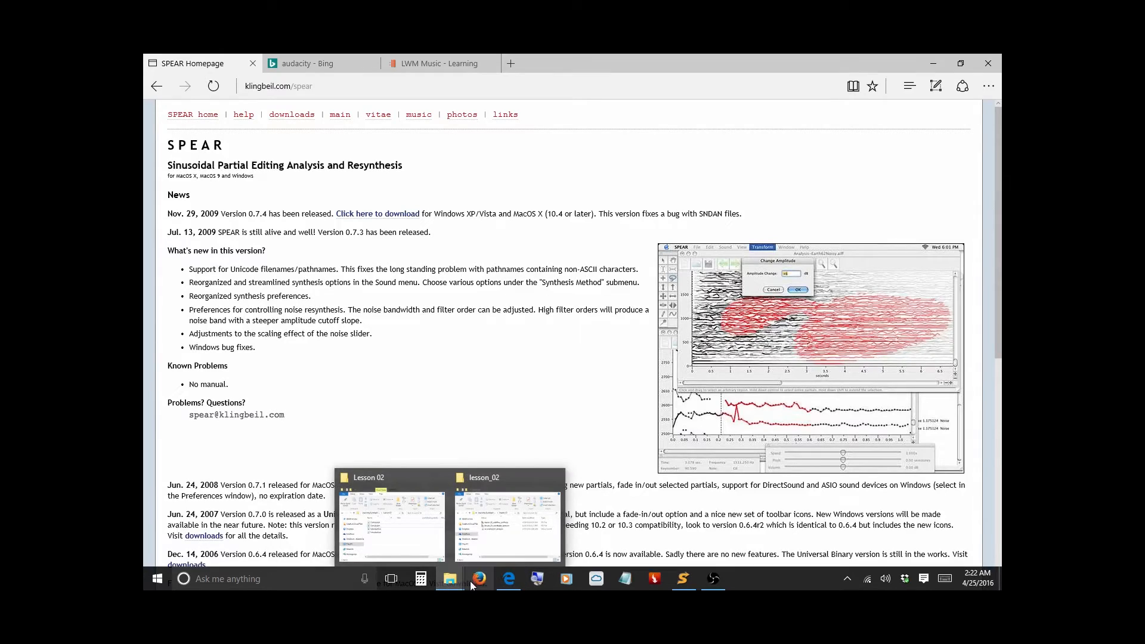
left_click(497, 556)
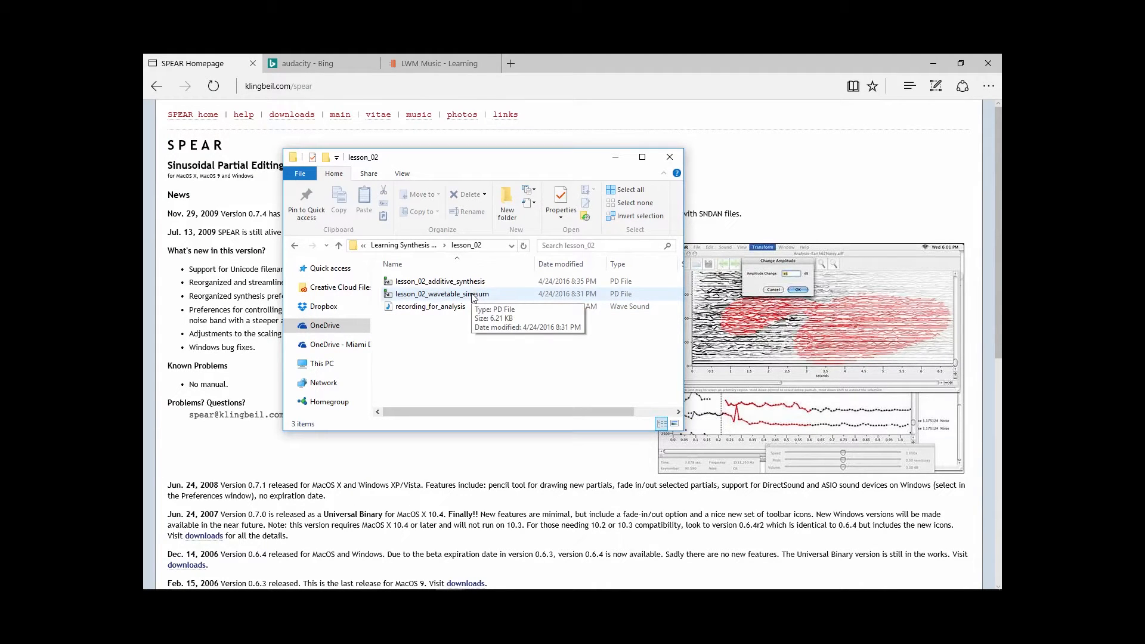
Step: Return to the LWM Music Learning page and locate the lesson_01.zip download beneath the Lesson 01 video
left_click(496, 64)
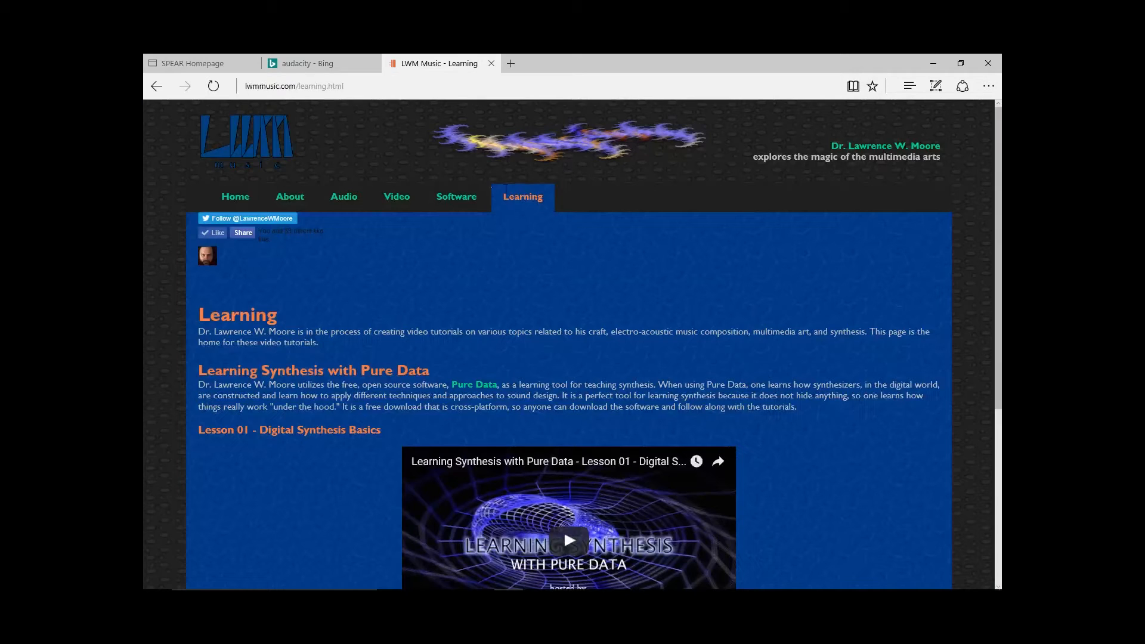
scroll(527, 383, "down", 3)
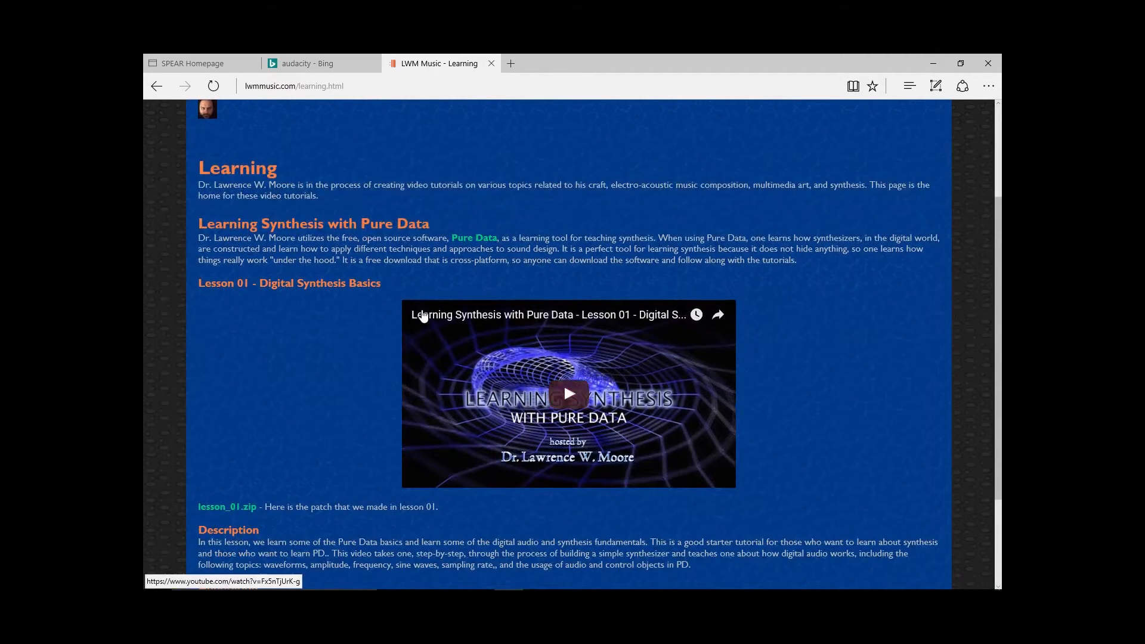
scroll(399, 374, "down", 2)
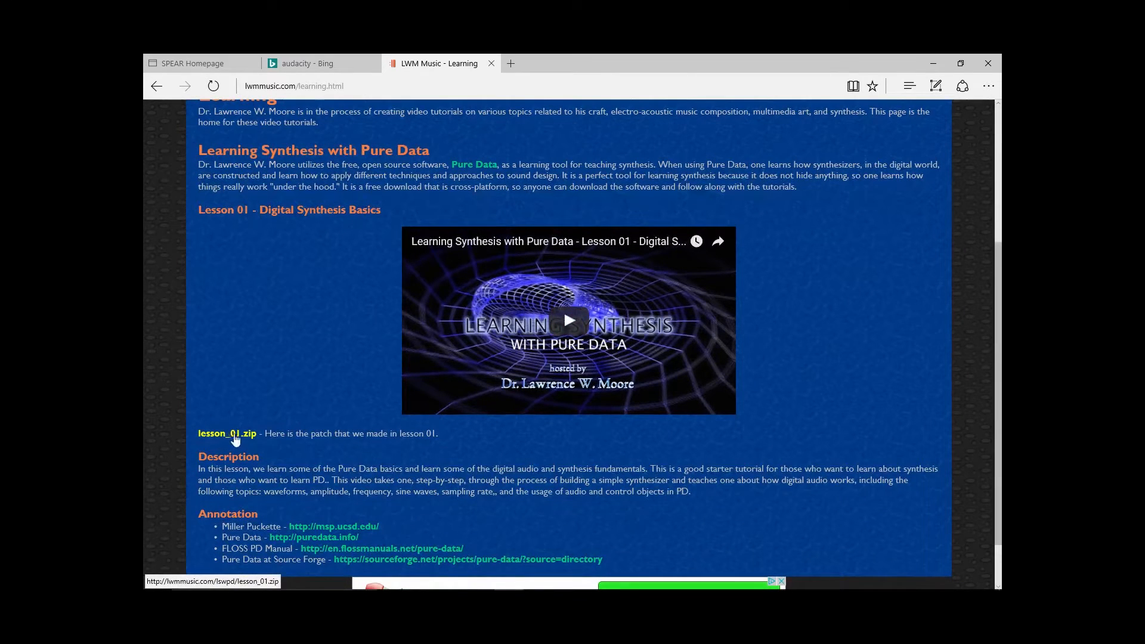
Step: Switch back to File Explorer's lesson_02 folder and locate the recording_for_analysis sound file
mouse_move(501, 587)
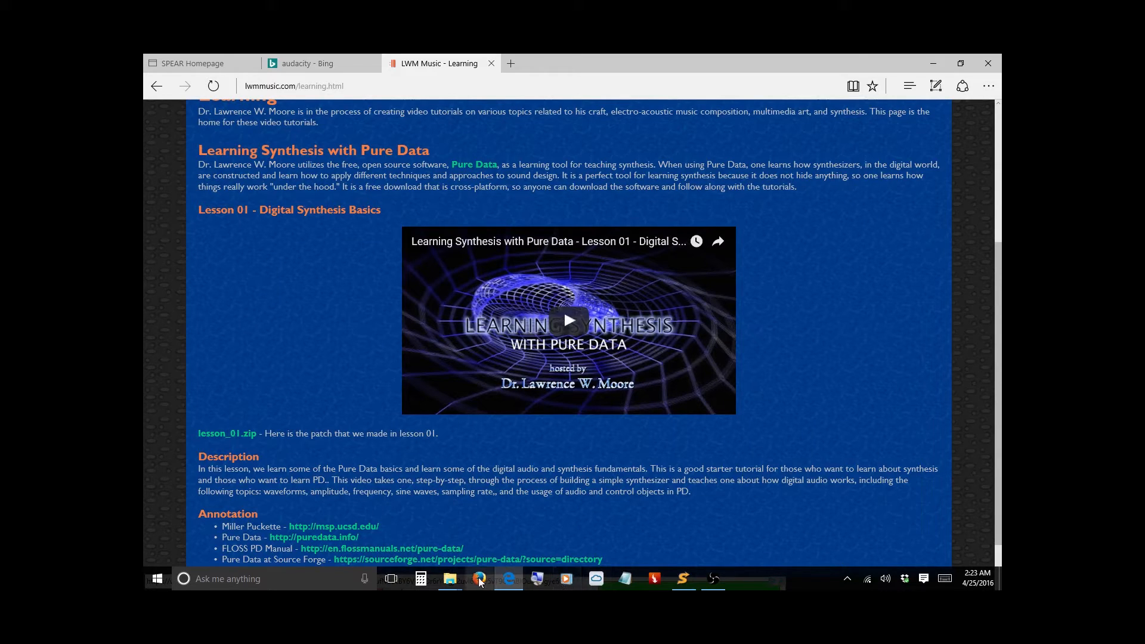
mouse_move(457, 582)
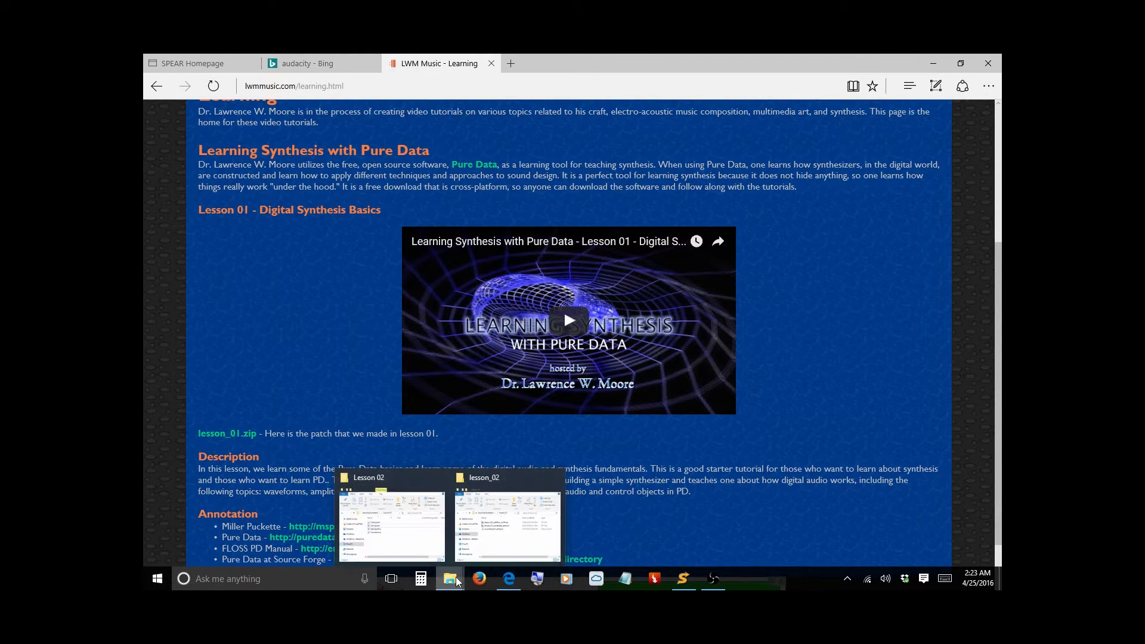
left_click(503, 548)
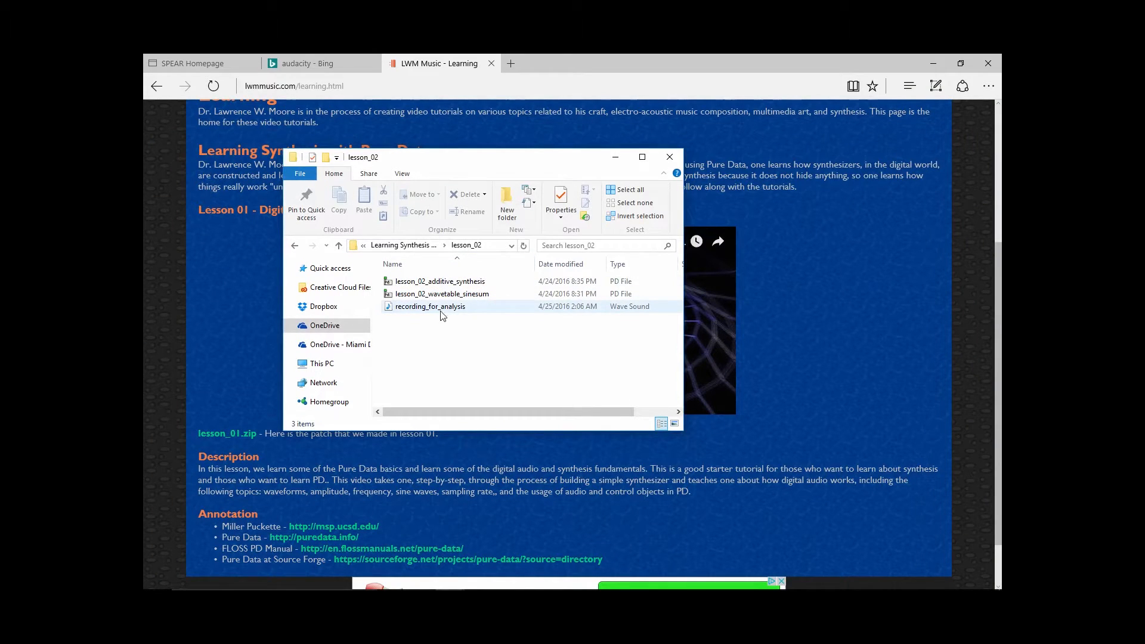
mouse_move(429, 311)
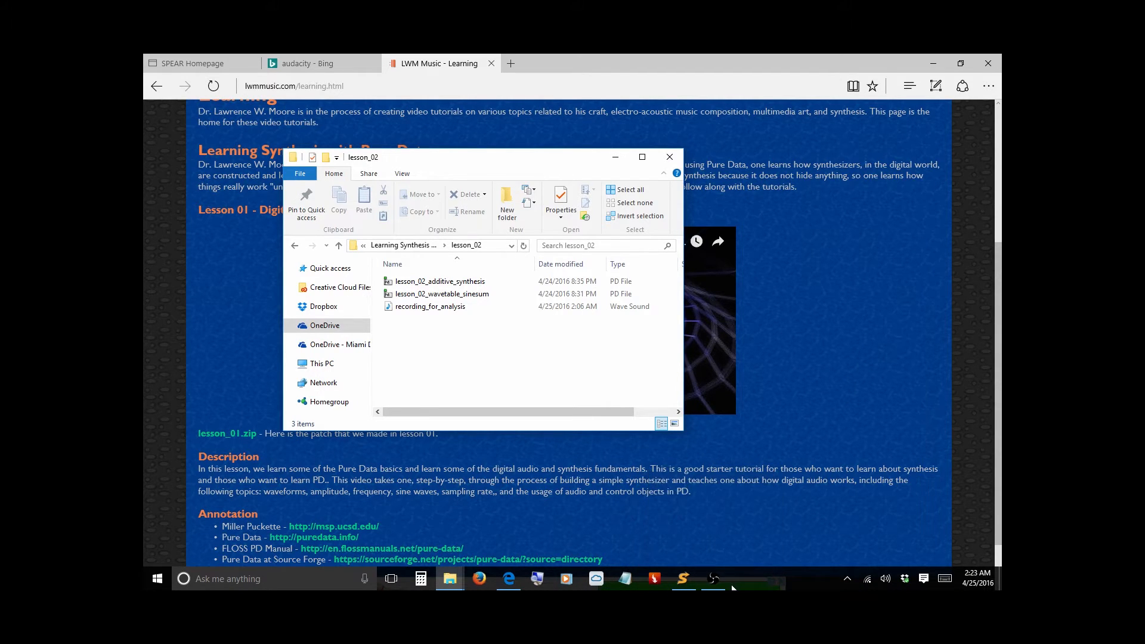
Step: Switch to SPEAR and magnify the screen to 200%, moving the Magnifier window clear of SPEAR's menus
left_click(687, 583)
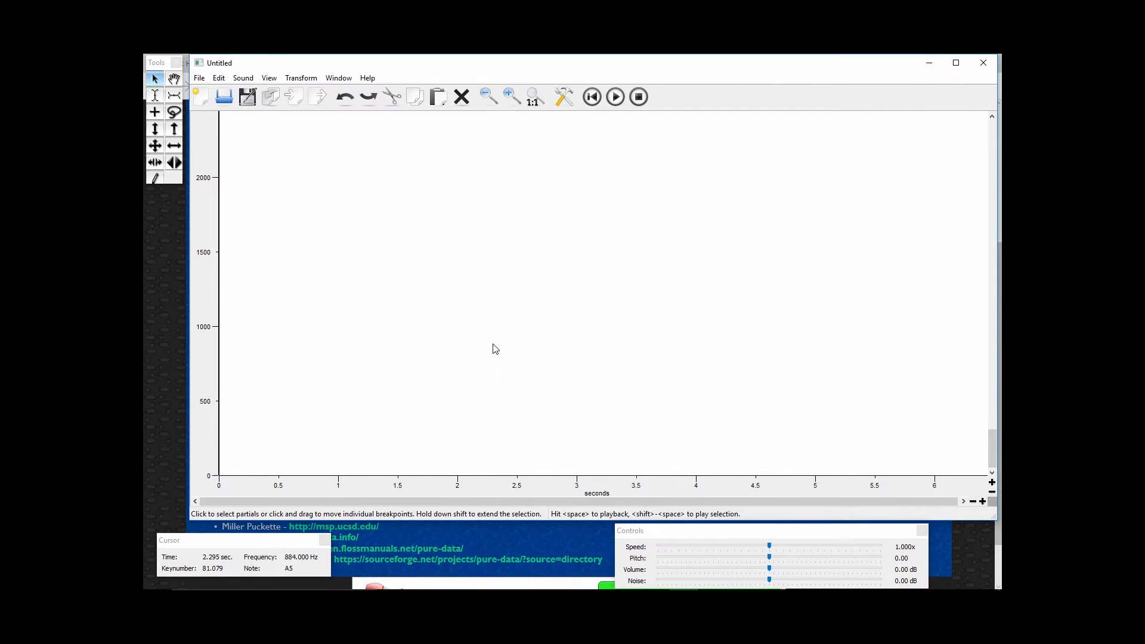
left_click(537, 579)
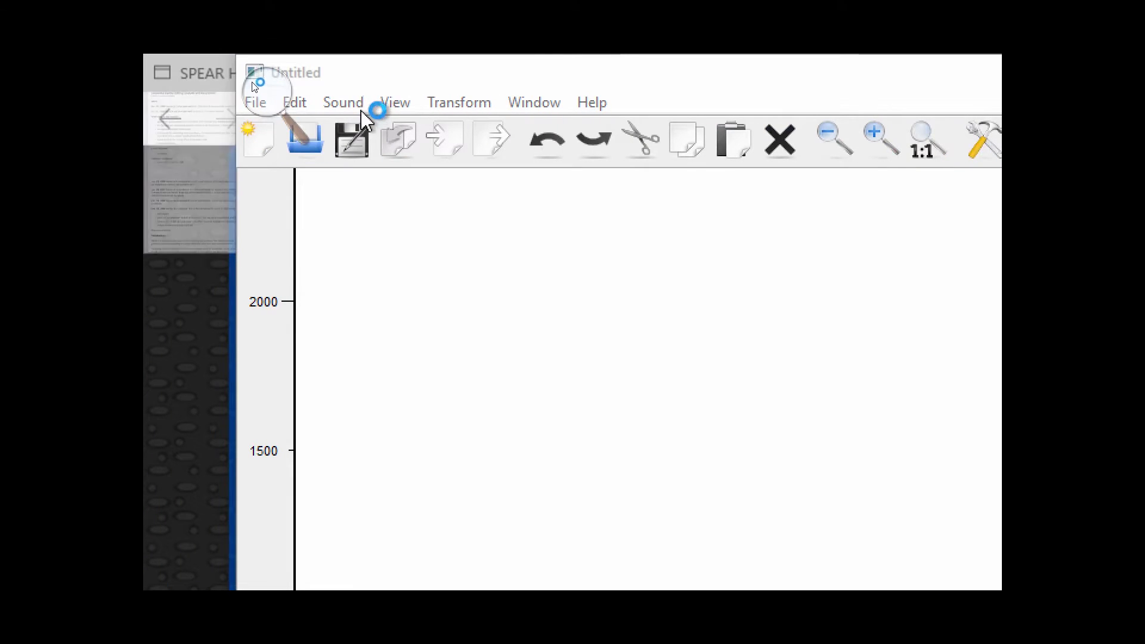
left_click(286, 119)
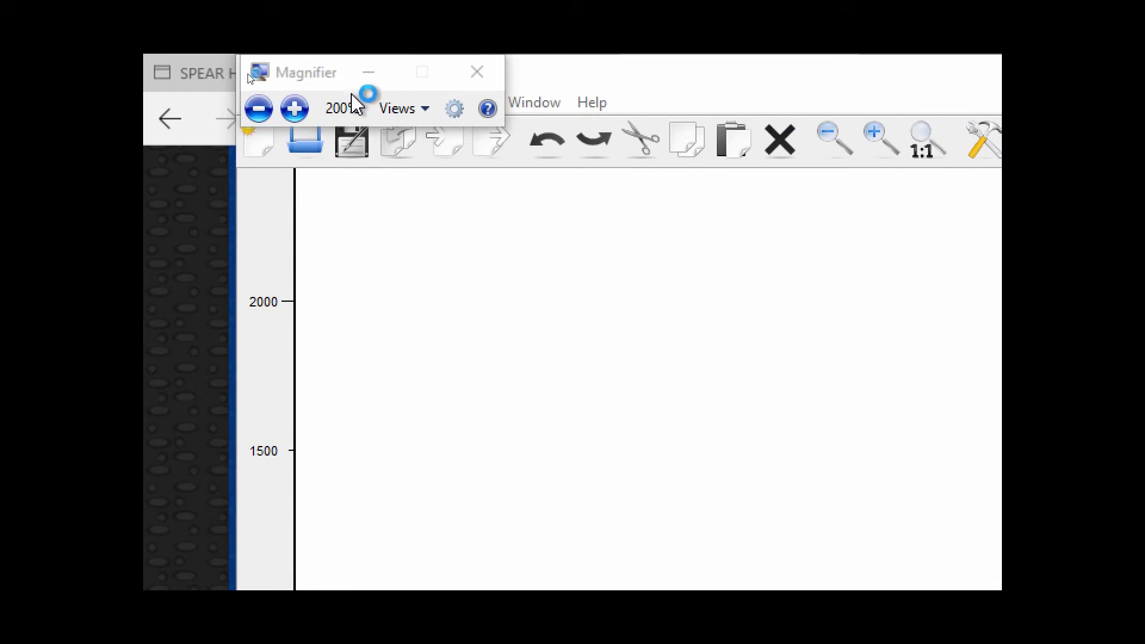
left_click_drag(329, 86, 254, 267)
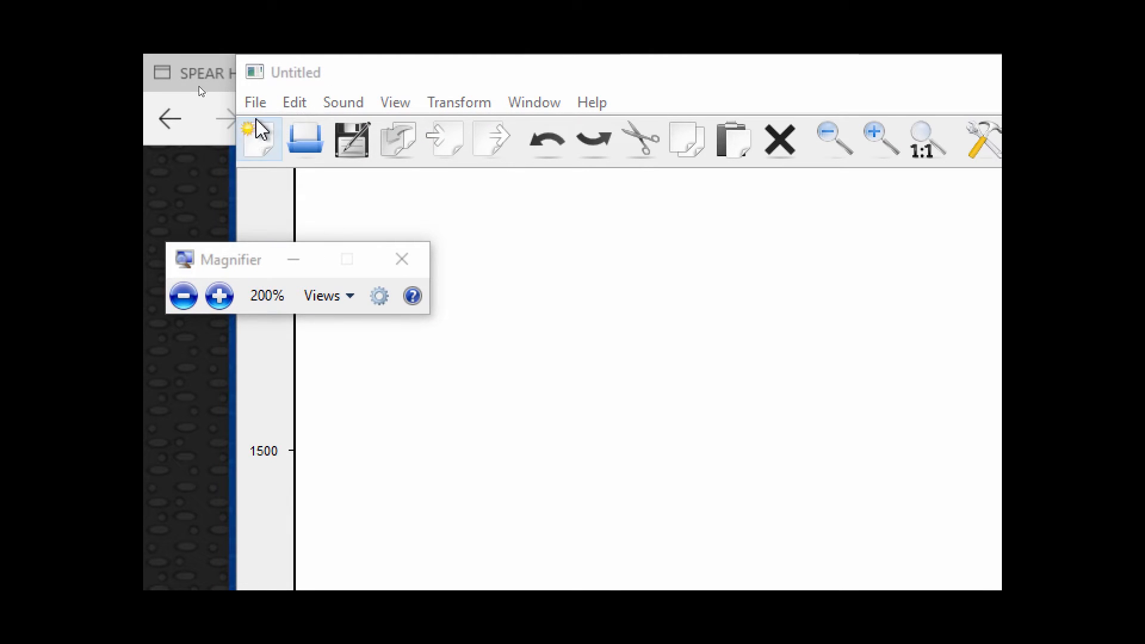
Step: Start opening a sound file in SPEAR and browse to the PD Vanilla folder within OneDrive's PD folder
left_click(256, 104)
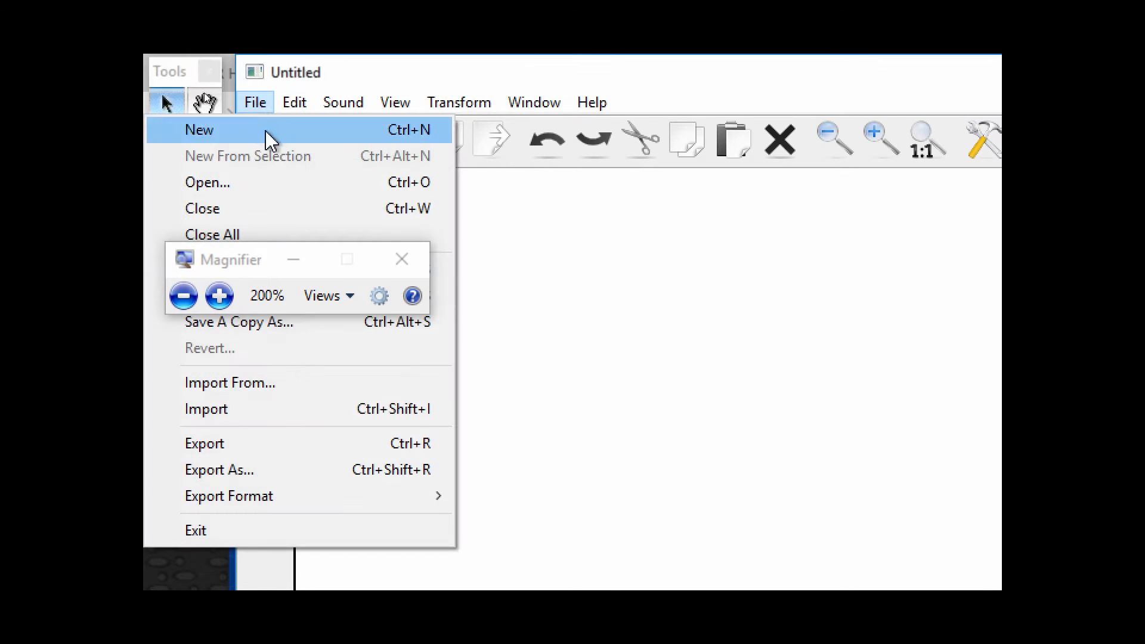
left_click(274, 194)
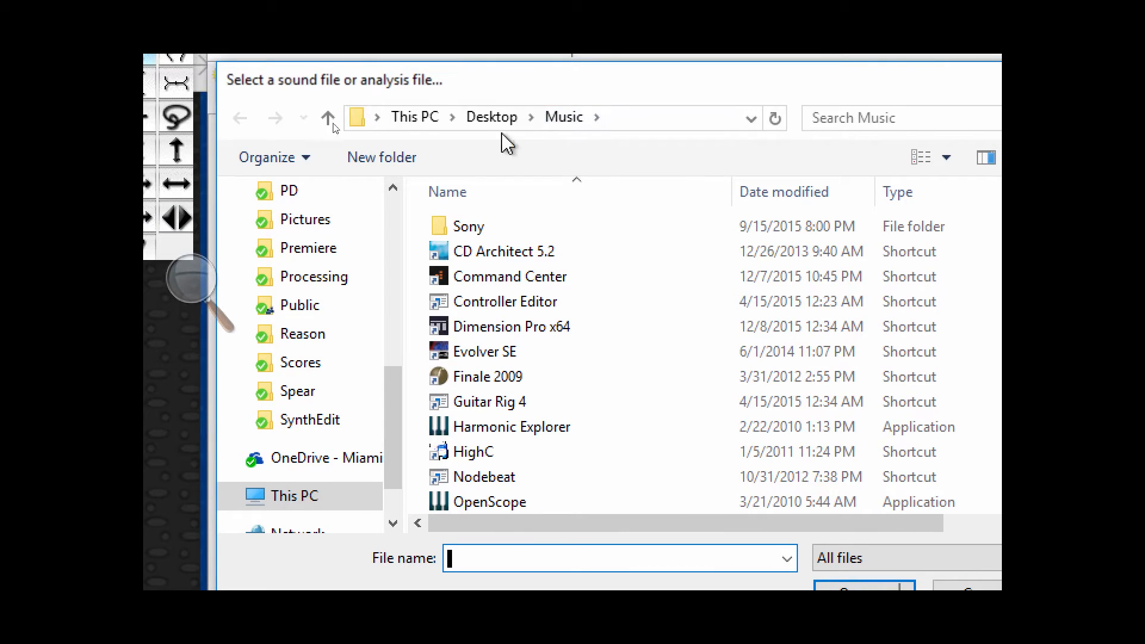
scroll(374, 240, "up", 1)
scroll(368, 293, "up", 5)
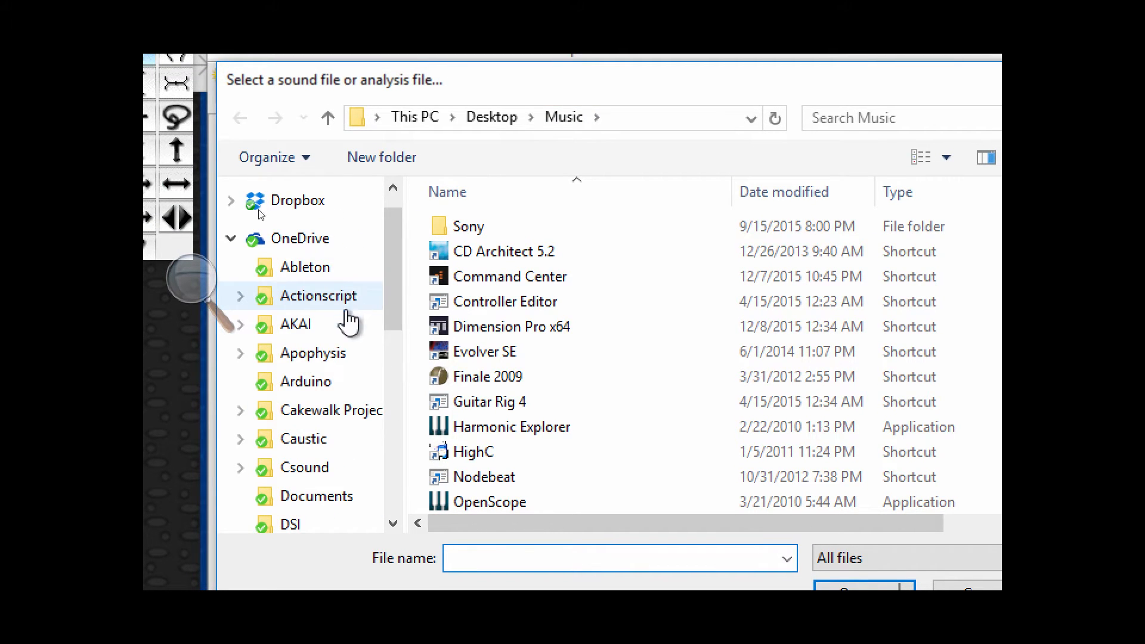
scroll(352, 321, "down", 1)
scroll(361, 395, "down", 1)
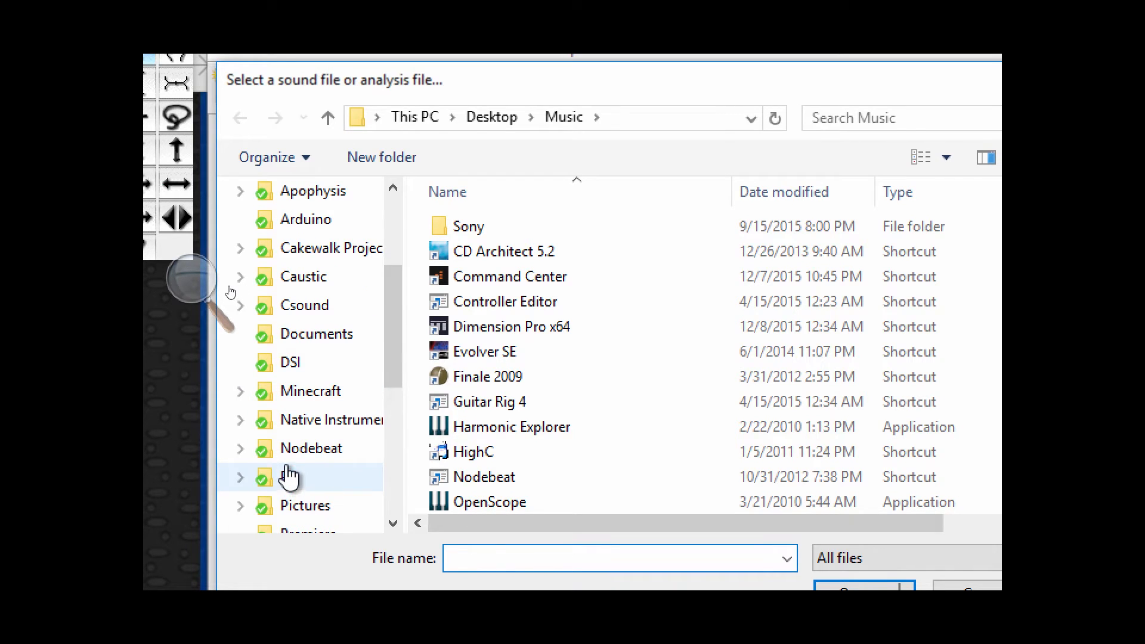
left_click(289, 480)
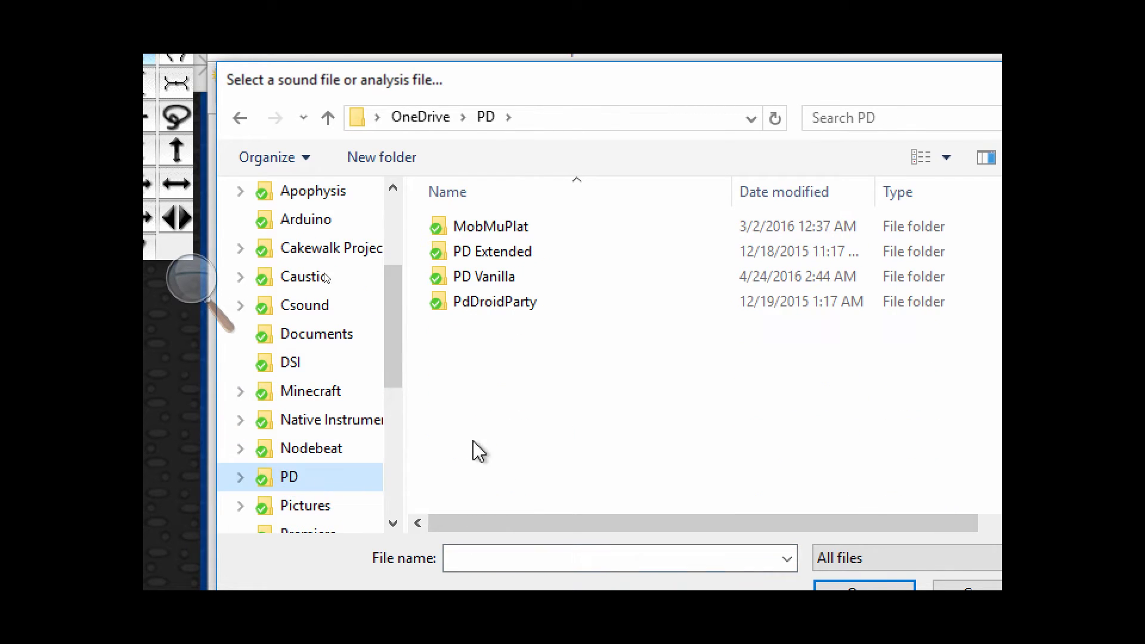
double_click(501, 277)
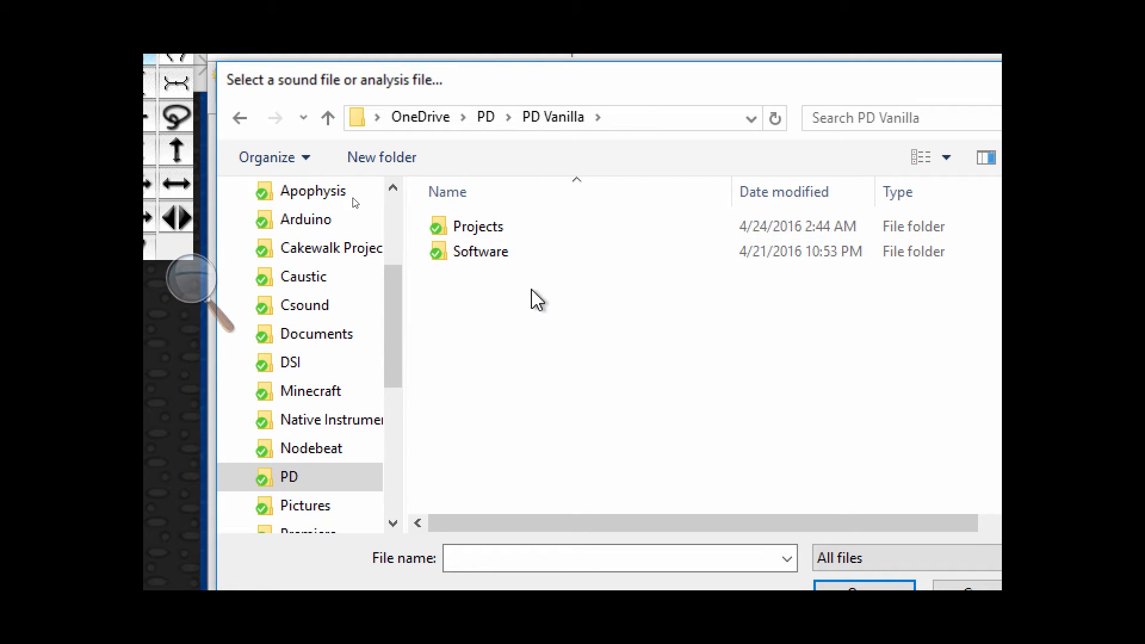
double_click(486, 254)
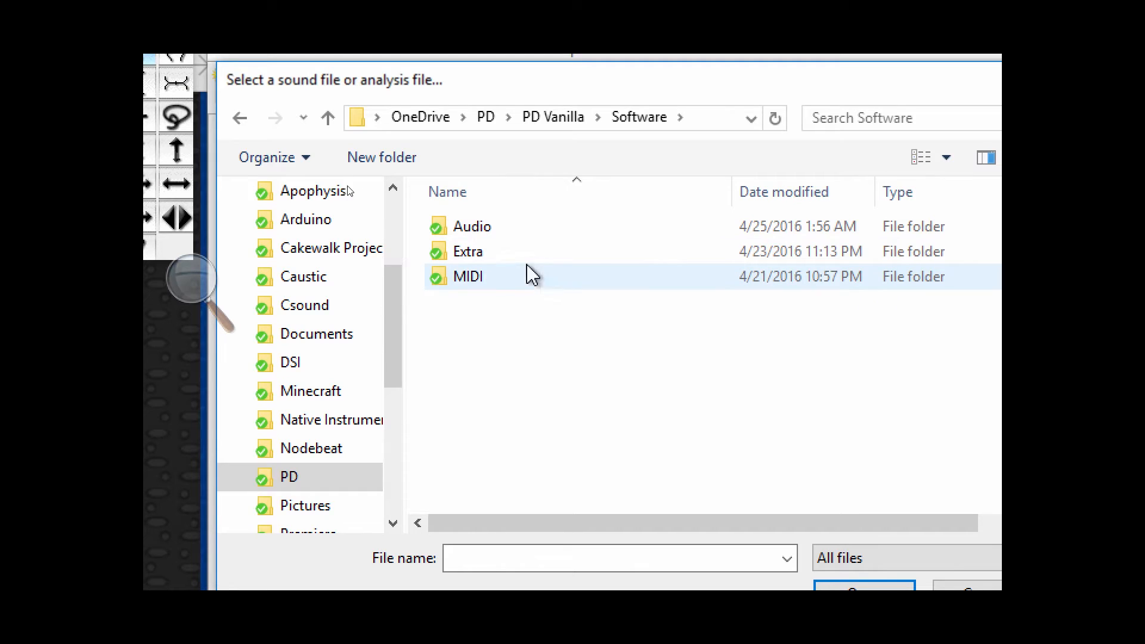
double_click(475, 230)
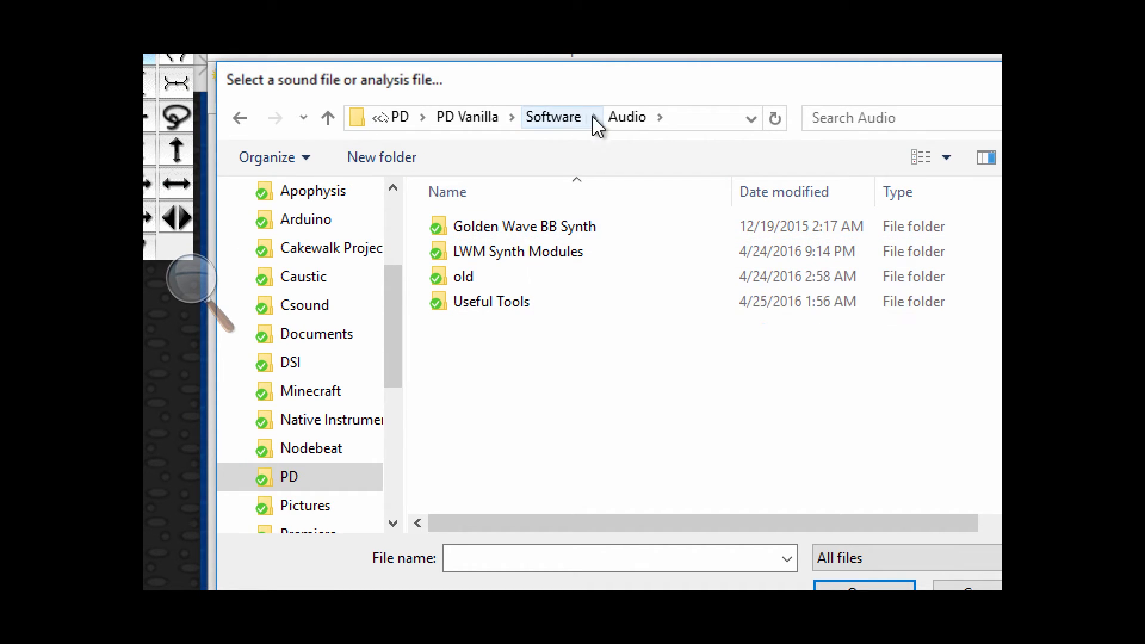
left_click(493, 114)
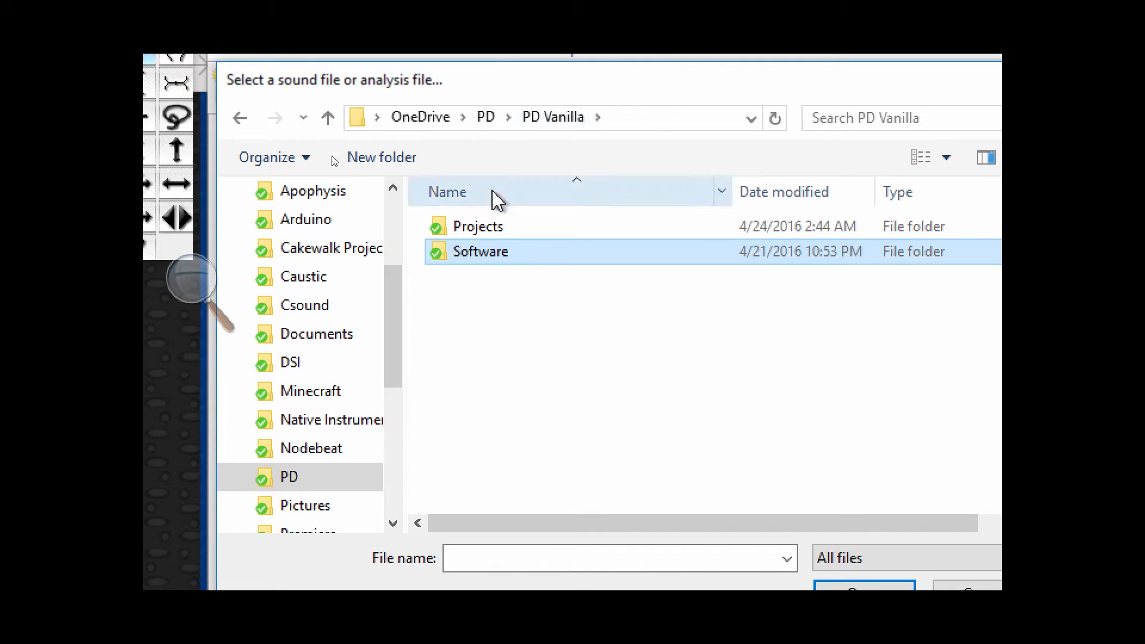
Step: Open the recording_for_analysis sound file from Projects > Learning Synthesis with Pure Data > lesson_02
double_click(489, 229)
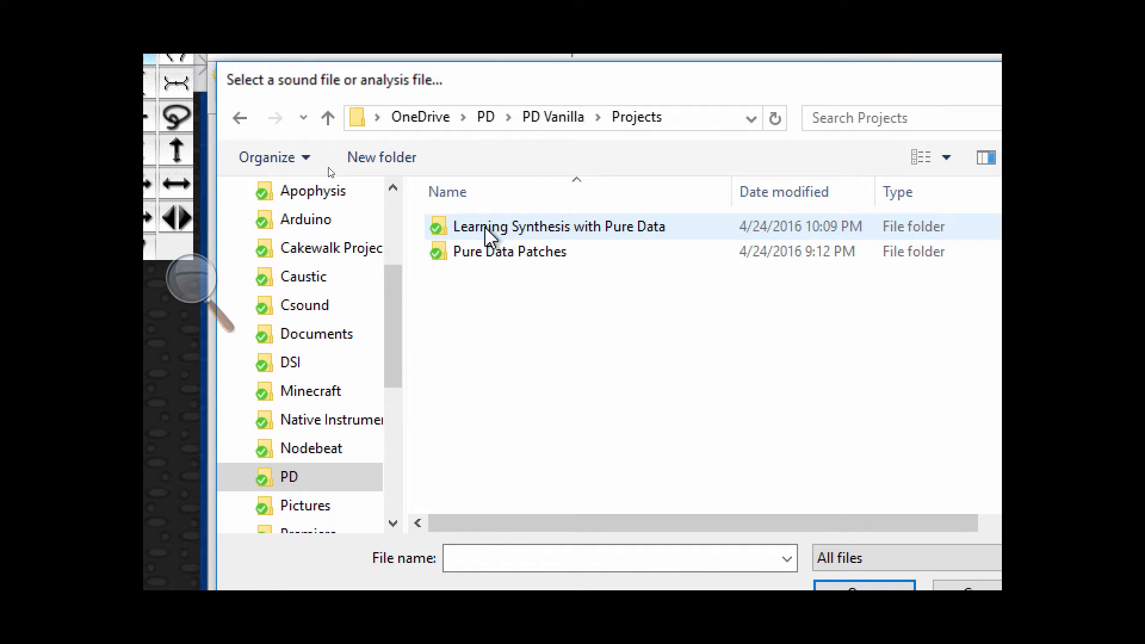
double_click(524, 230)
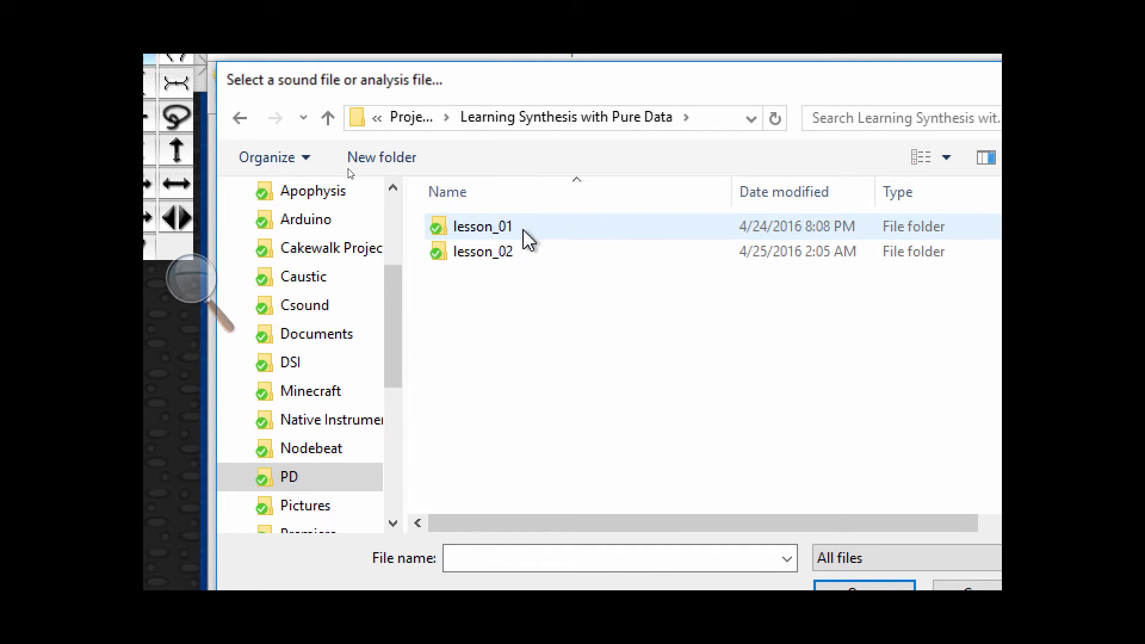
double_click(468, 254)
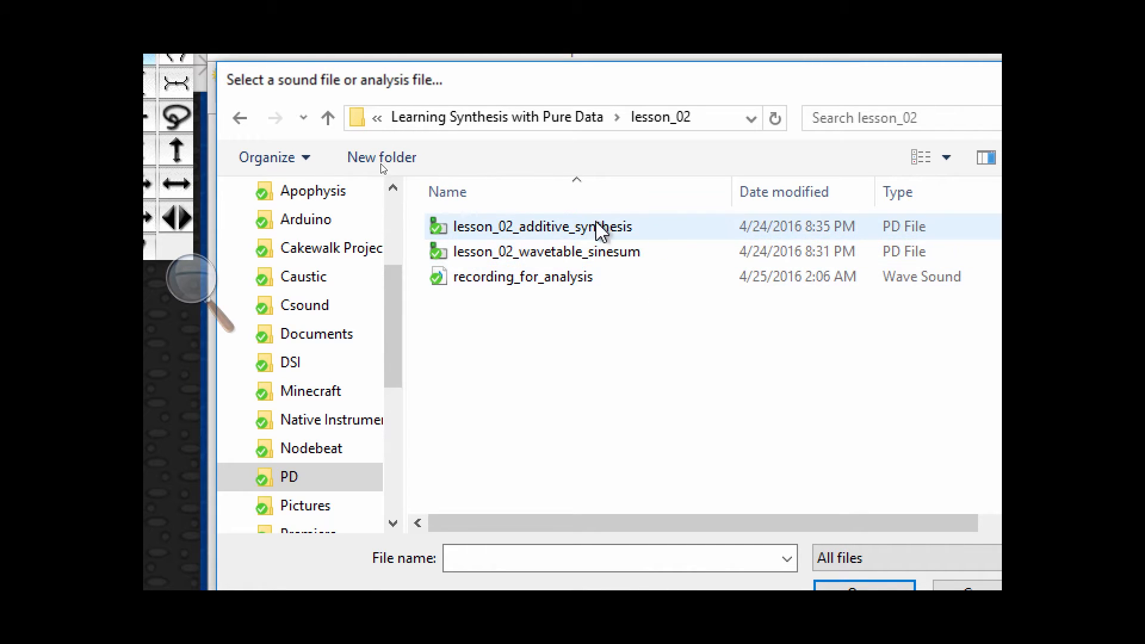
left_click(524, 287)
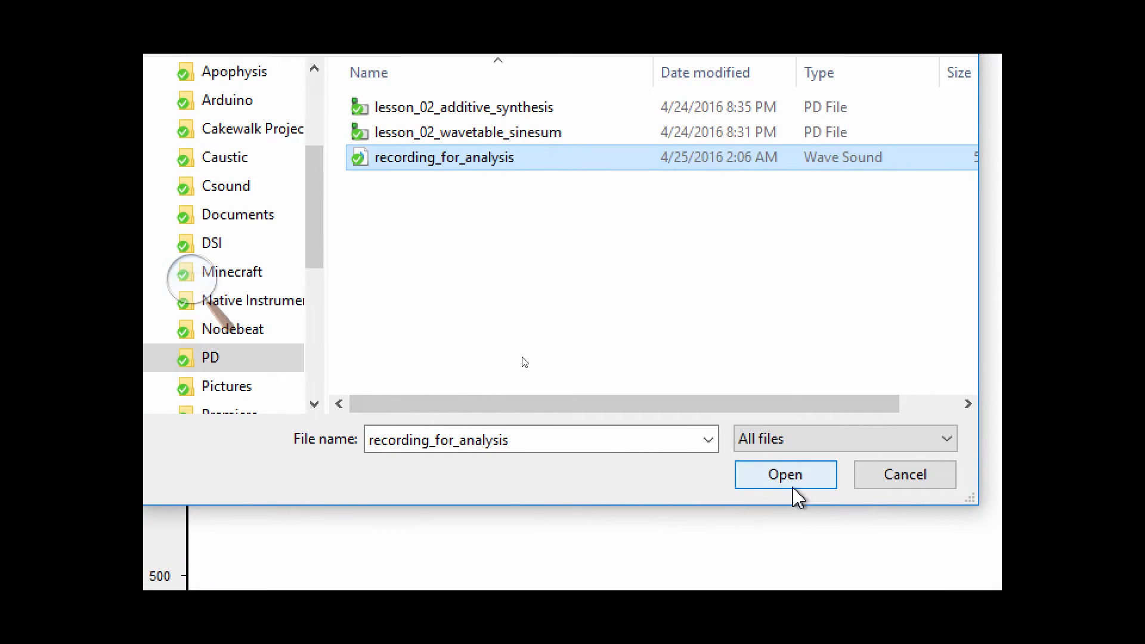
left_click(802, 484)
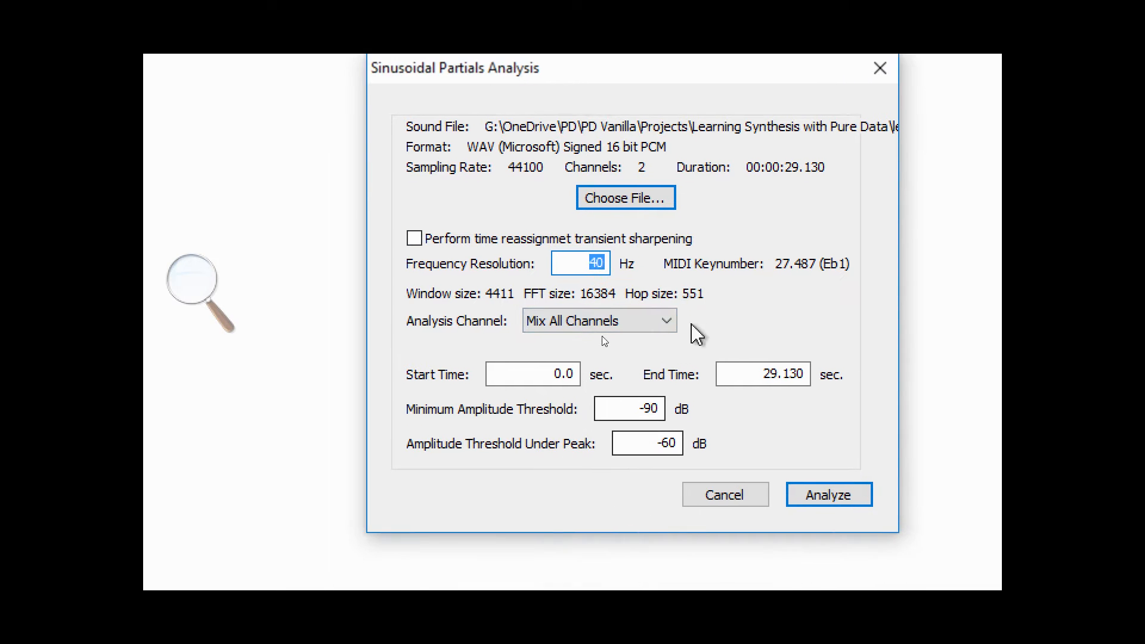
Step: Set the analysis channel to Left and analyze the recording's sinusoidal partials
left_click(661, 323)
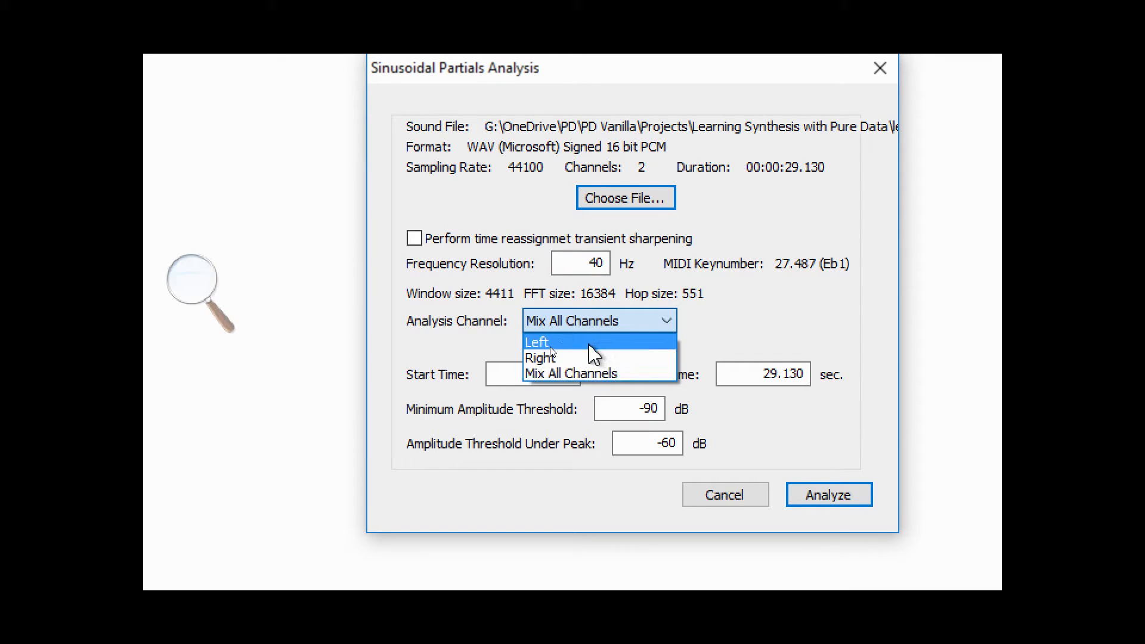
left_click(589, 345)
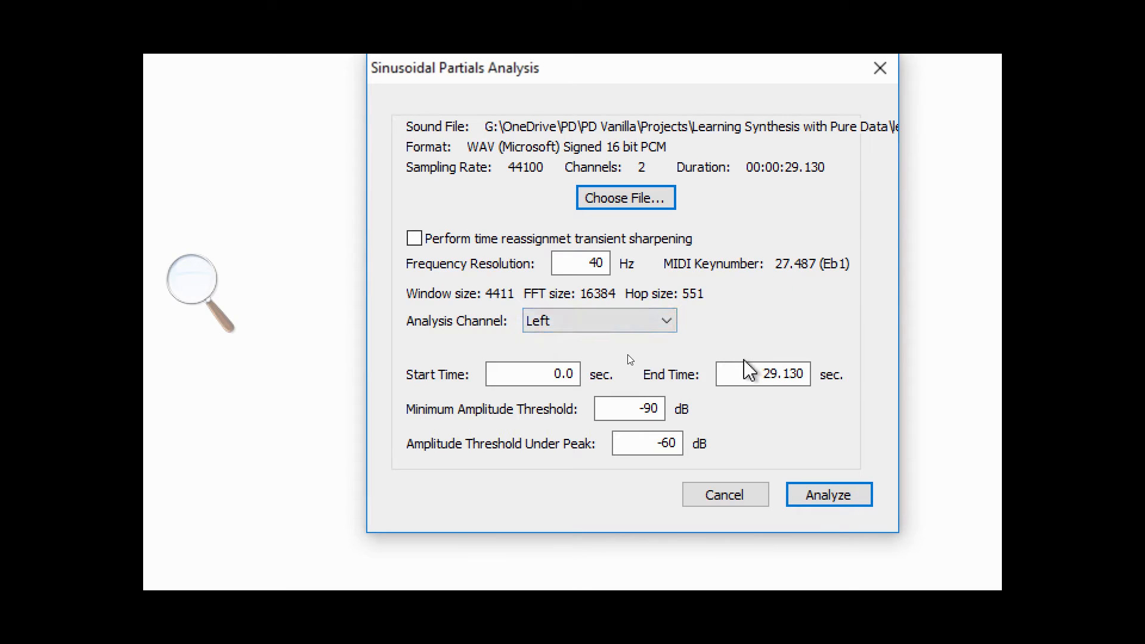
left_click(842, 495)
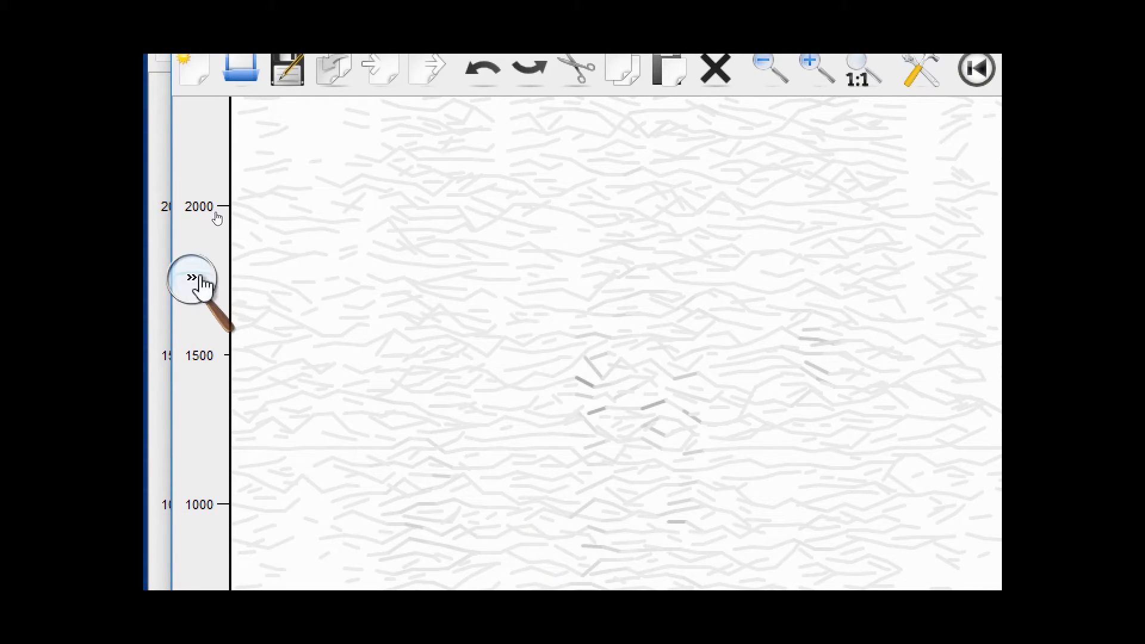
Step: Return the screen magnification to 100% and maximize the recording's analysis window
left_click(201, 280)
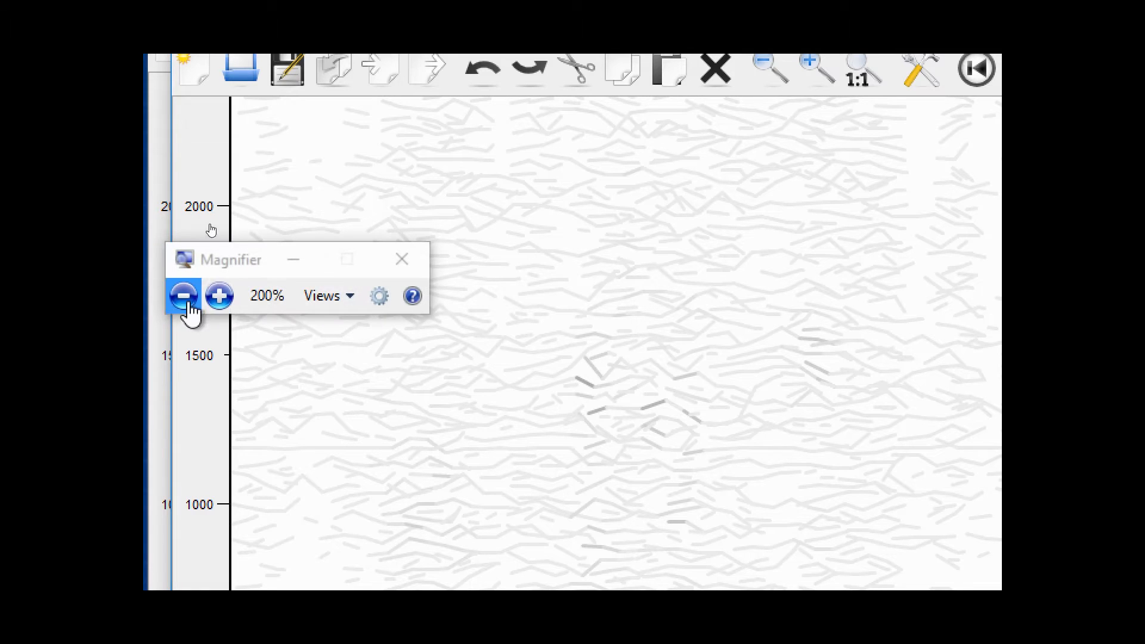
left_click(182, 295)
left_click(186, 293)
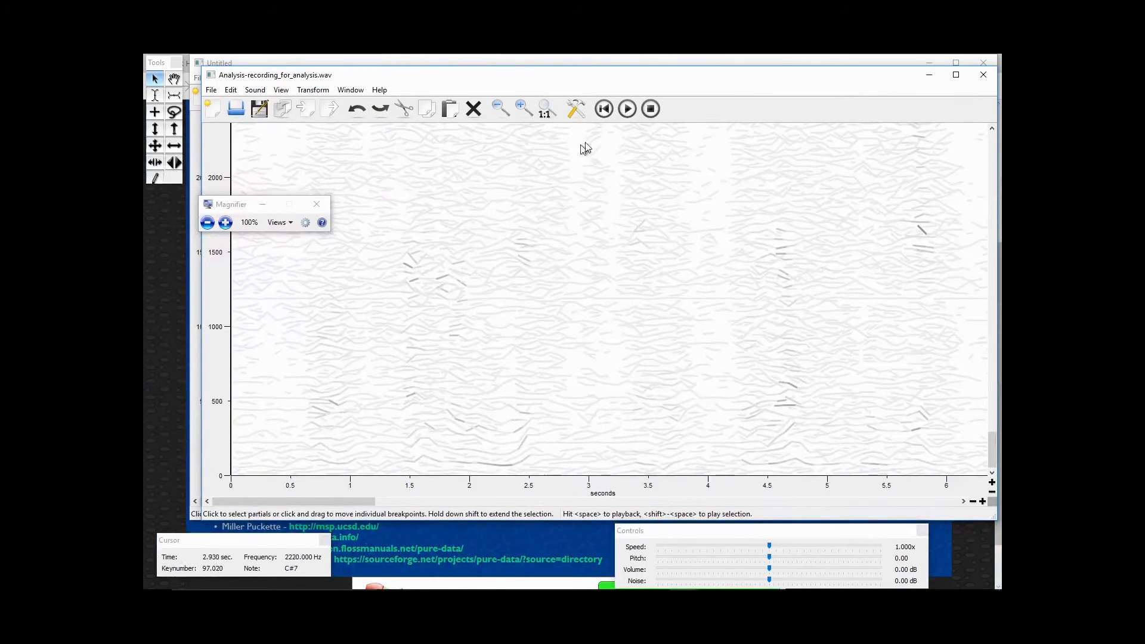
double_click(588, 75)
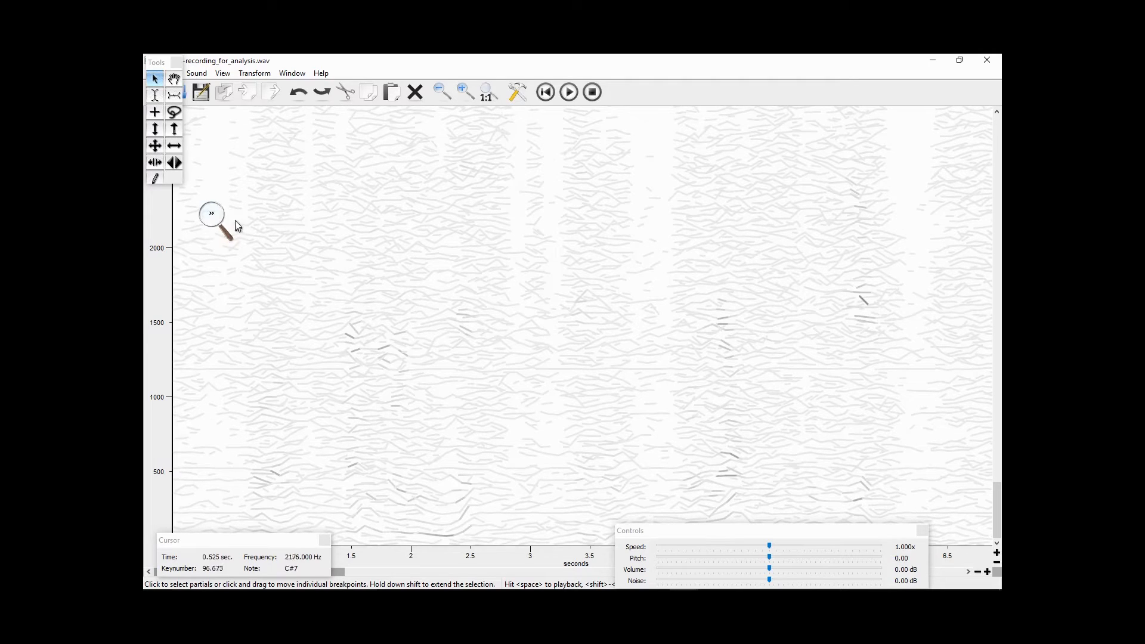
Step: Magnify the analysis window to 200% to examine the Tools palette and the partials, and return to 100%
left_click(216, 225)
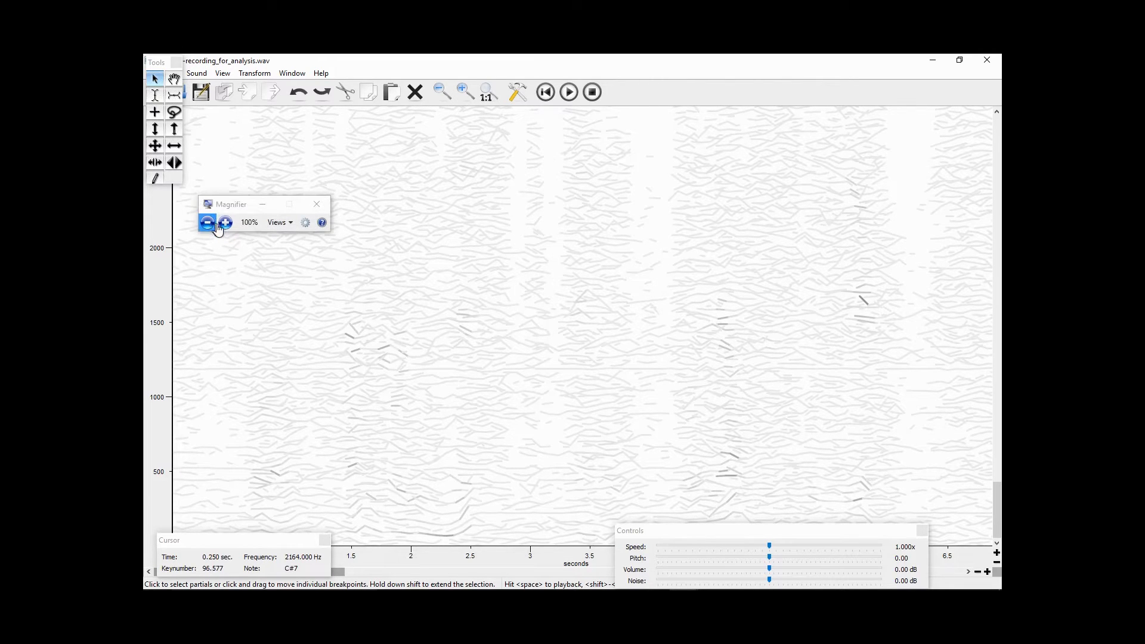
left_click(225, 223)
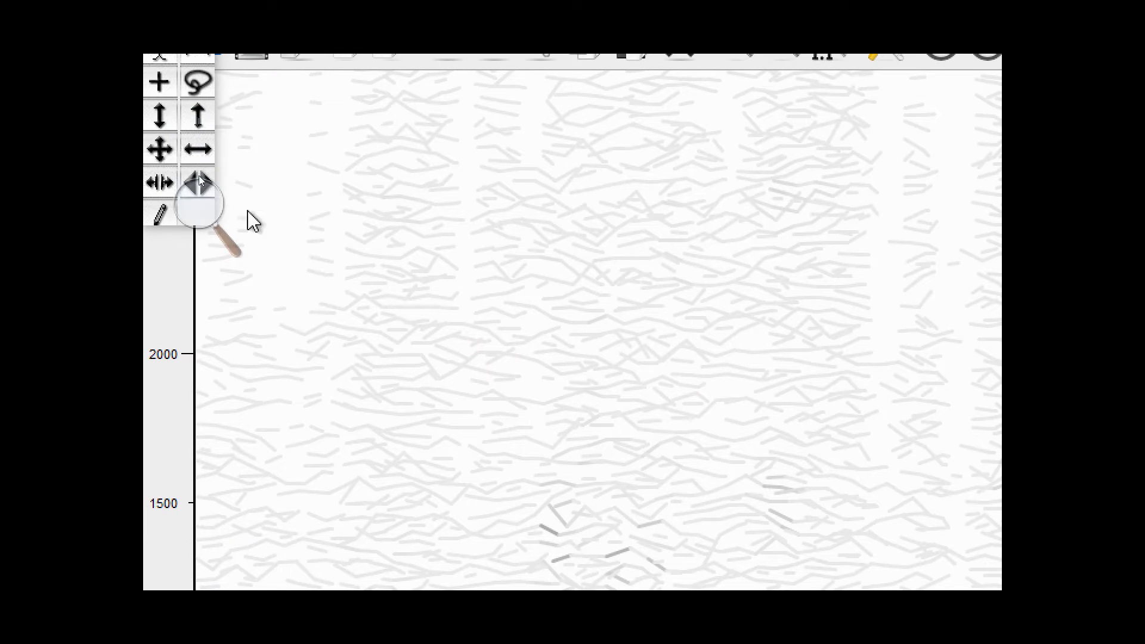
left_click(204, 210)
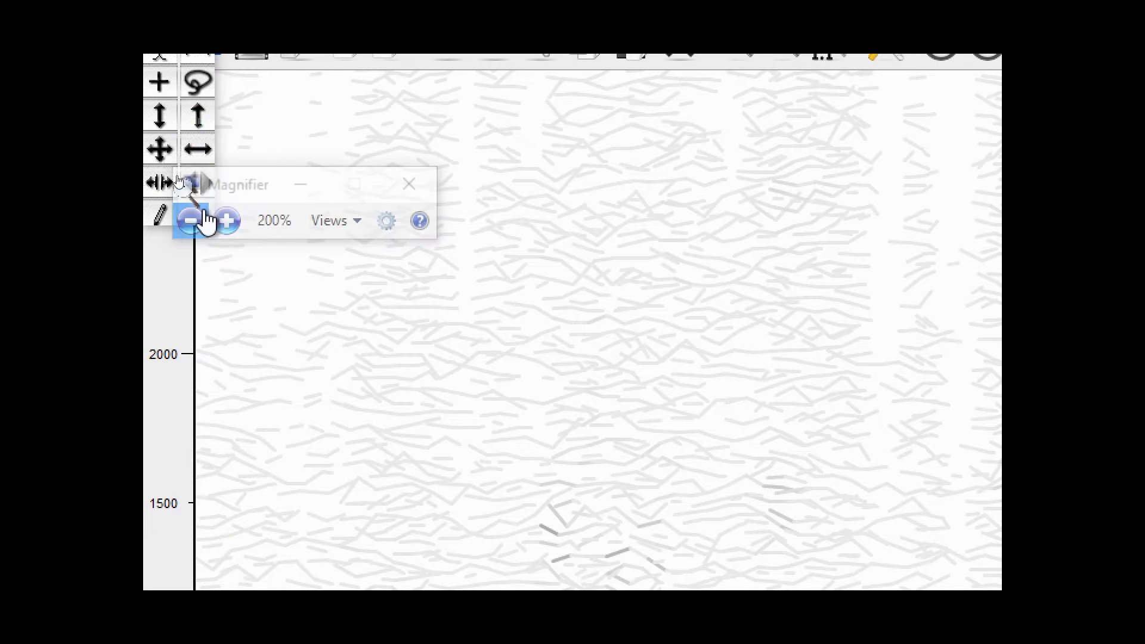
left_click(192, 223)
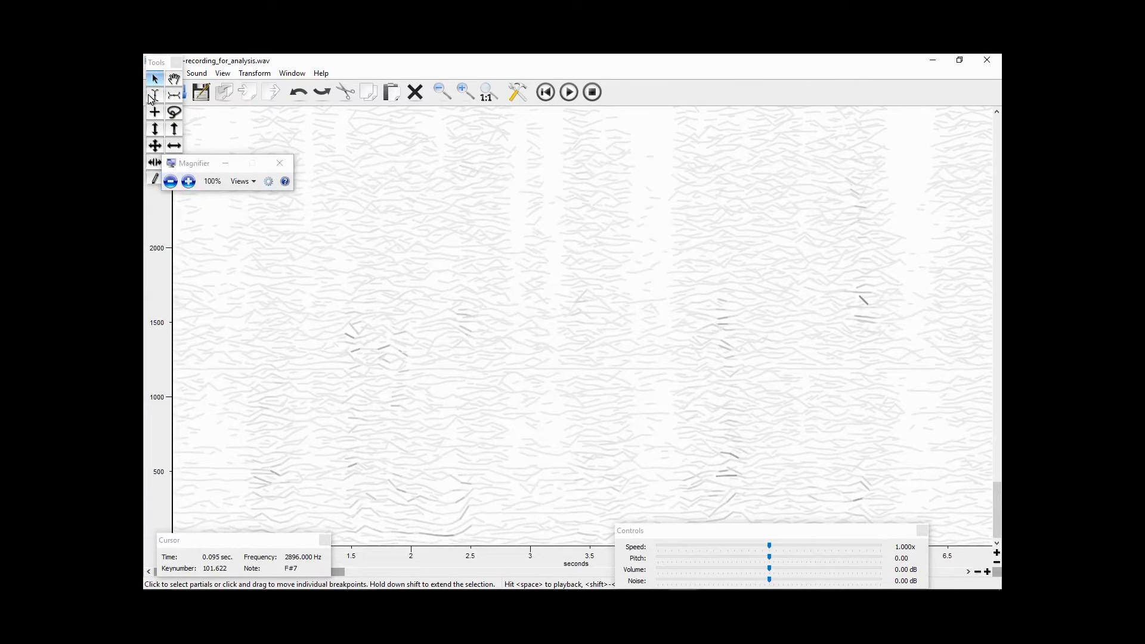
Step: Activate the time selection tool, and try playing the analyzed recording before stopping playback
left_click(153, 96)
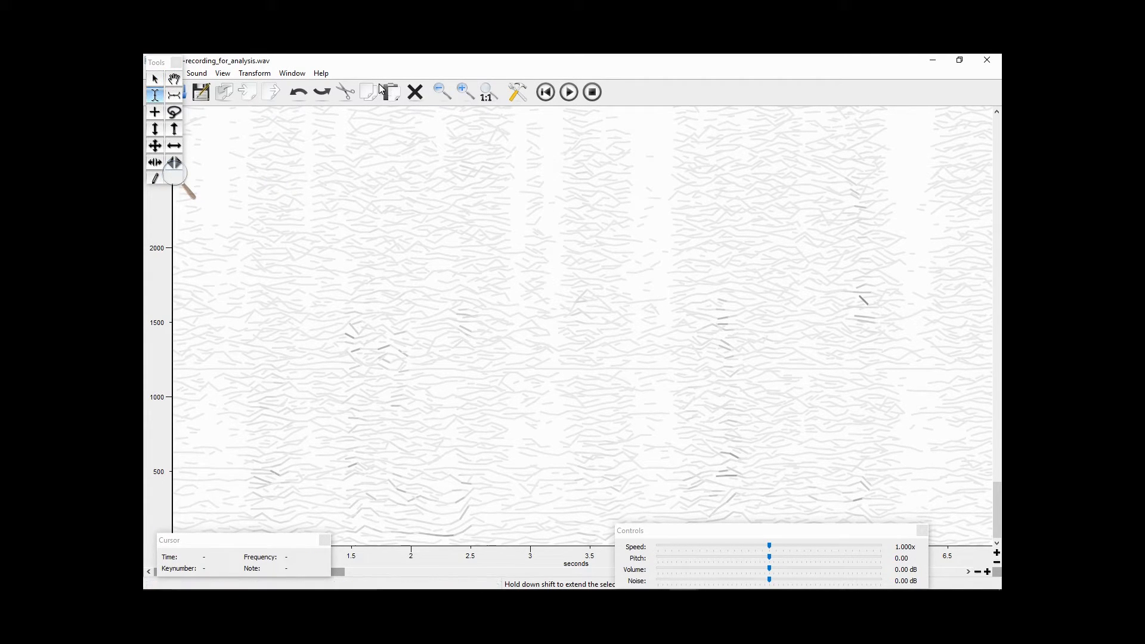
left_click(570, 93)
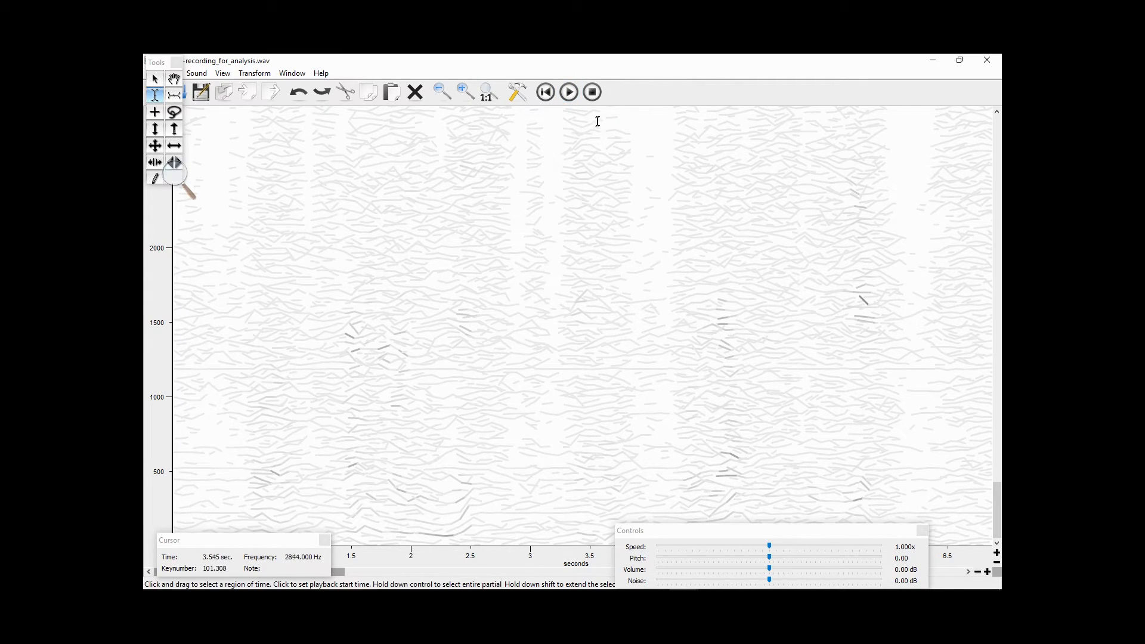
left_click(596, 96)
Step: Magnify the screen to 200% and move the Tools palette clear of the File and Edit menus
left_click(176, 172)
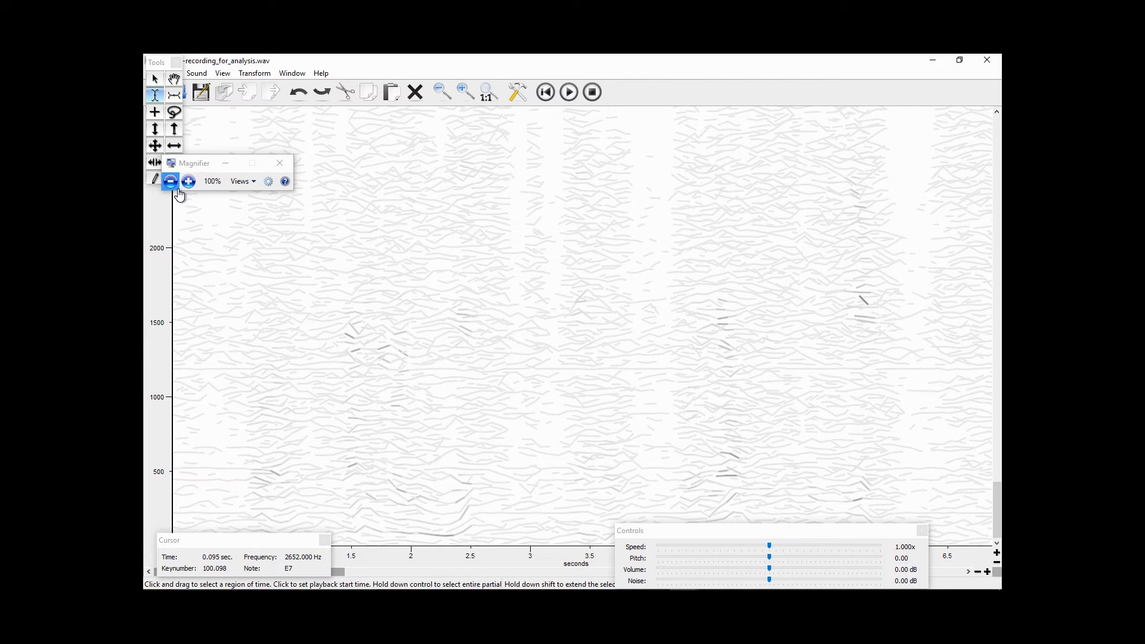
left_click(188, 182)
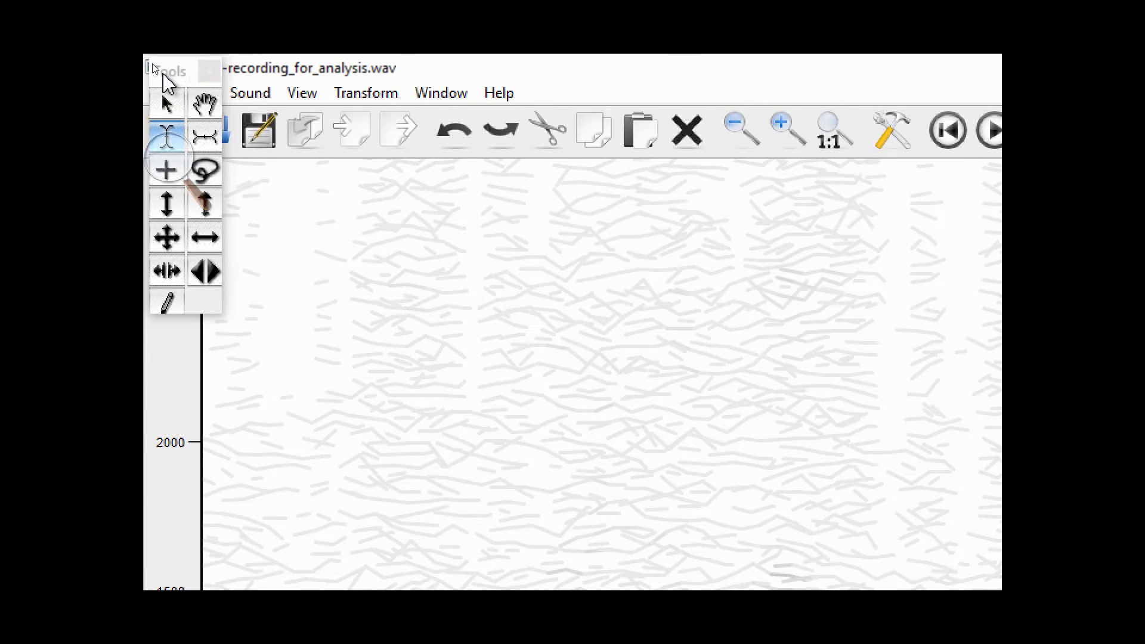
left_click_drag(169, 75, 155, 260)
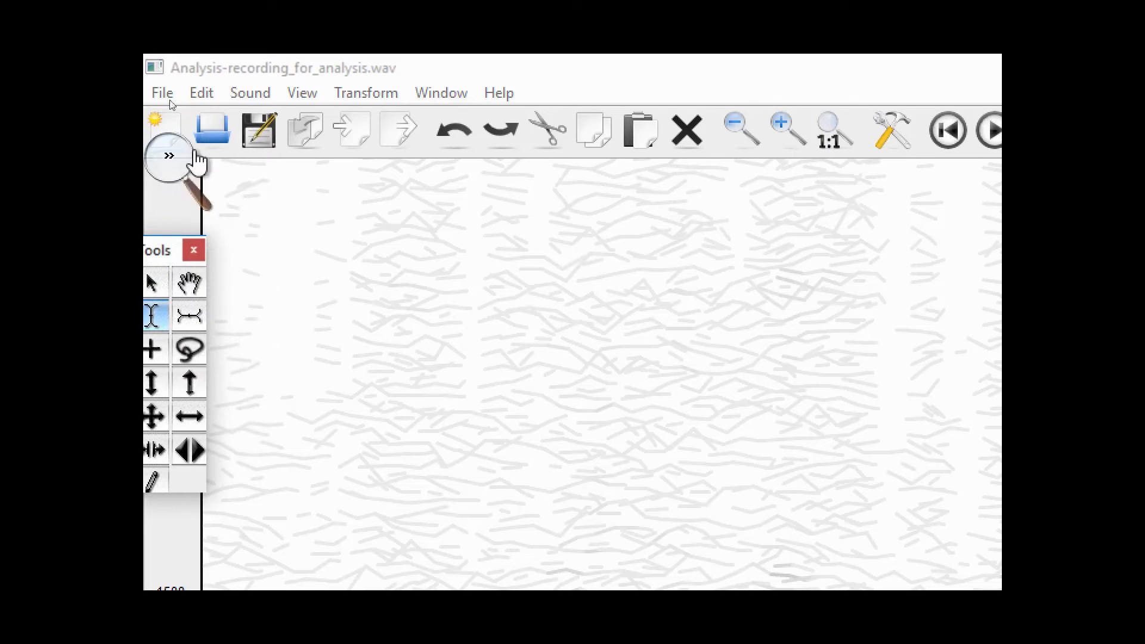
Step: Set the sound output device in SPEAR's preferences to MME Speakers (2- Afterglow PS4 Head
left_click(205, 98)
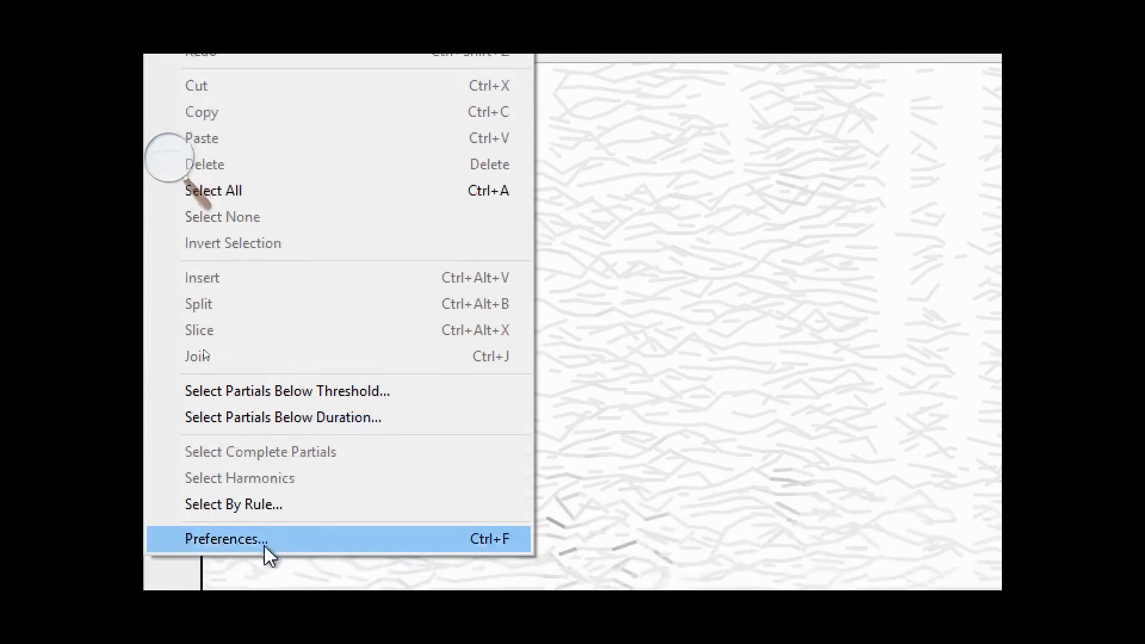
left_click(295, 507)
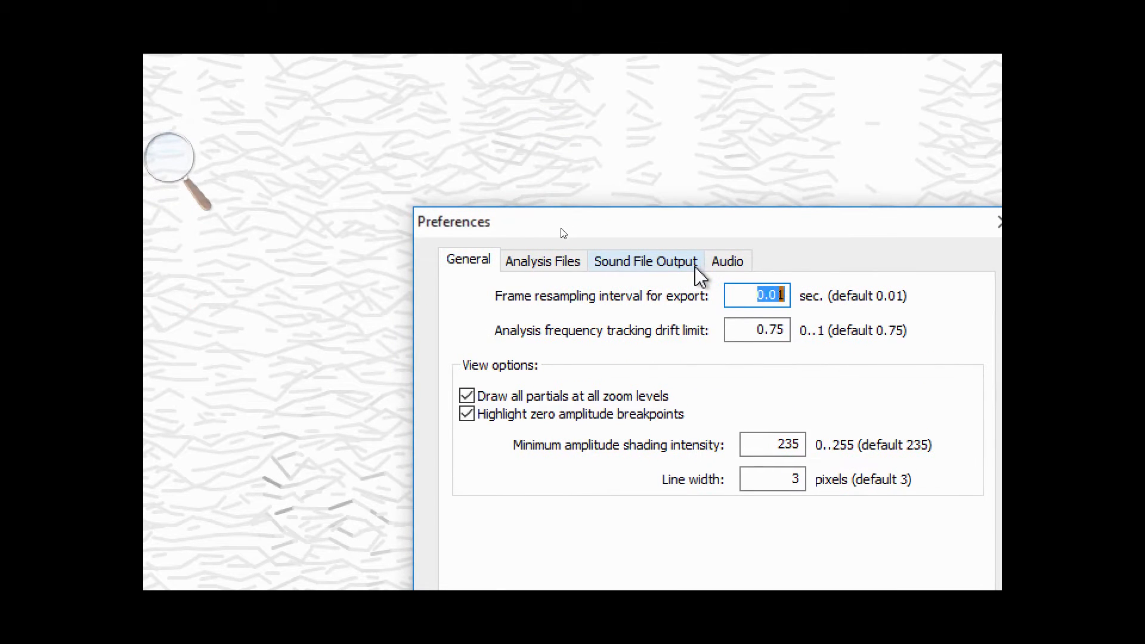
left_click(695, 267)
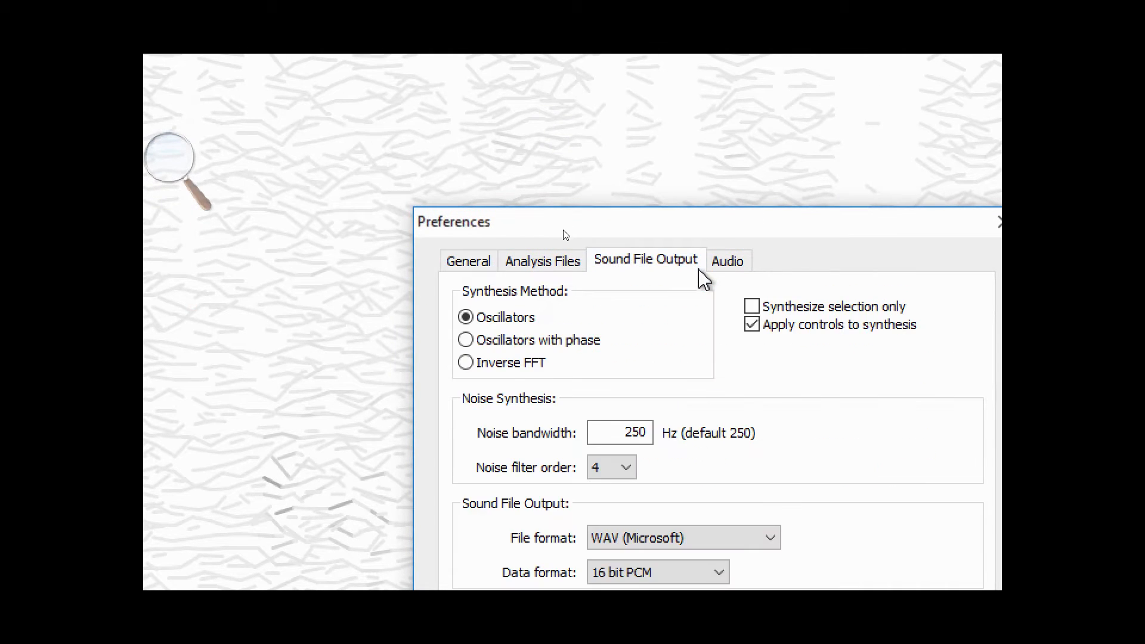
left_click(732, 276)
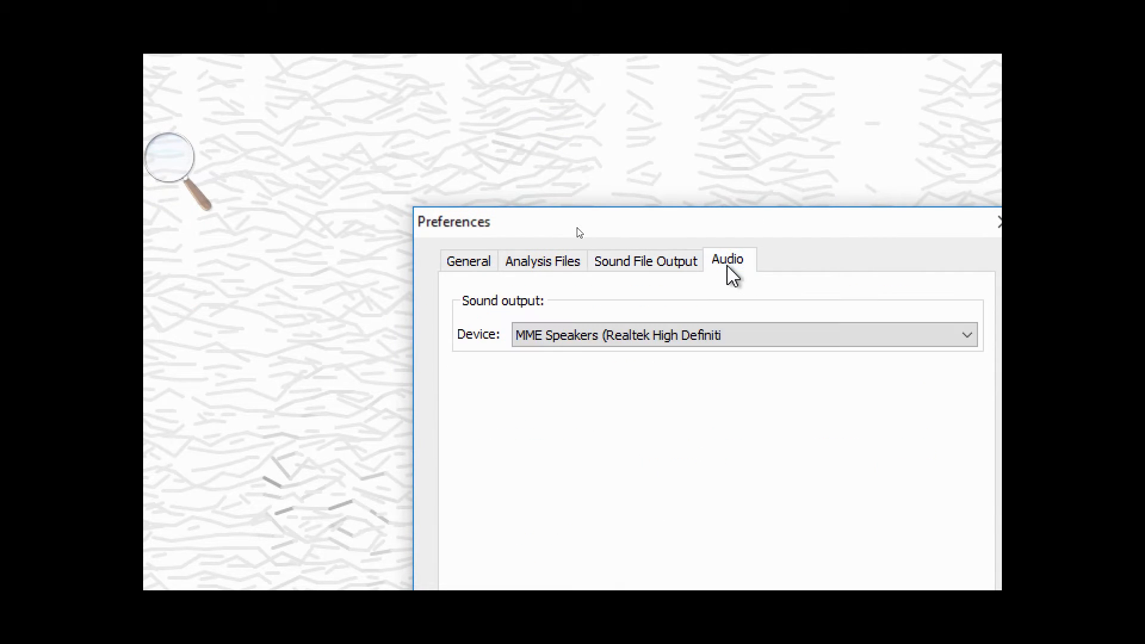
left_click(602, 343)
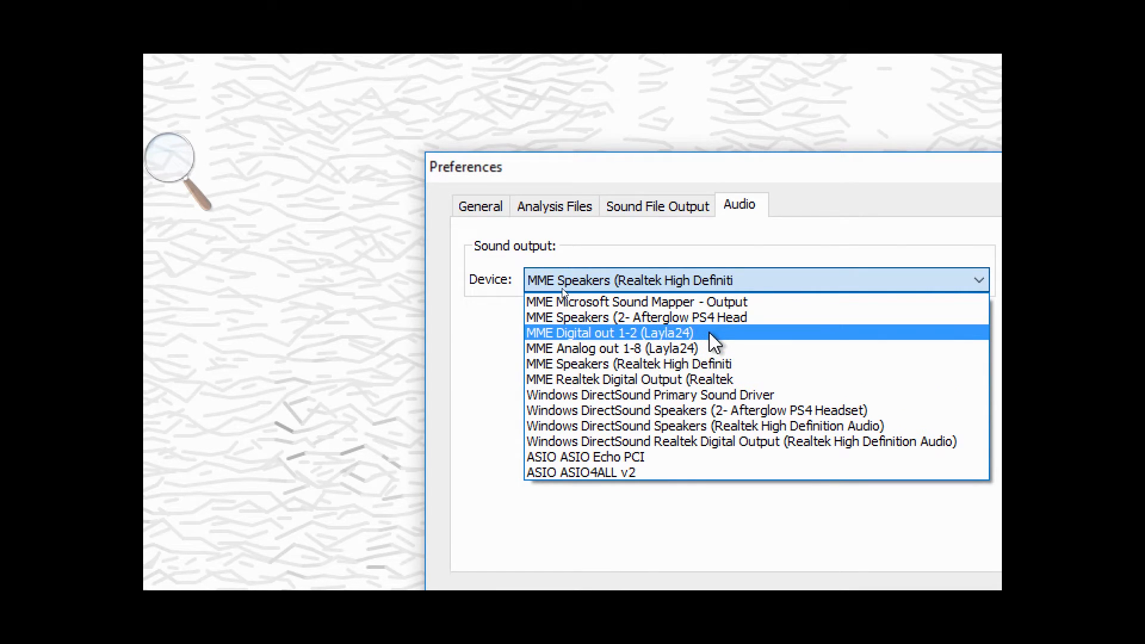
left_click(722, 319)
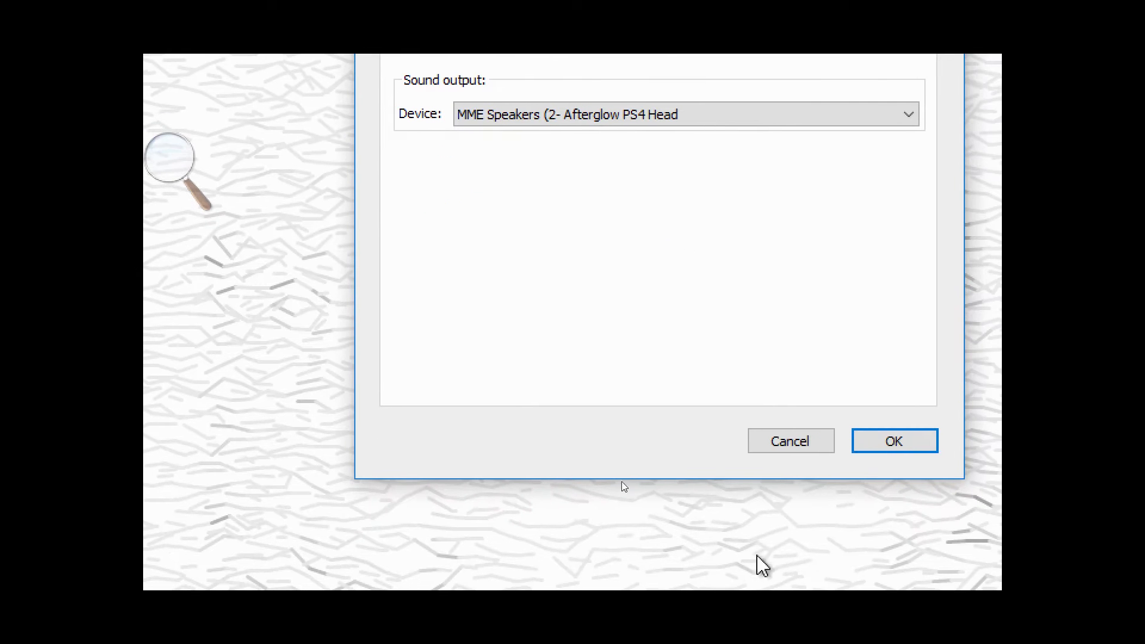
left_click(892, 449)
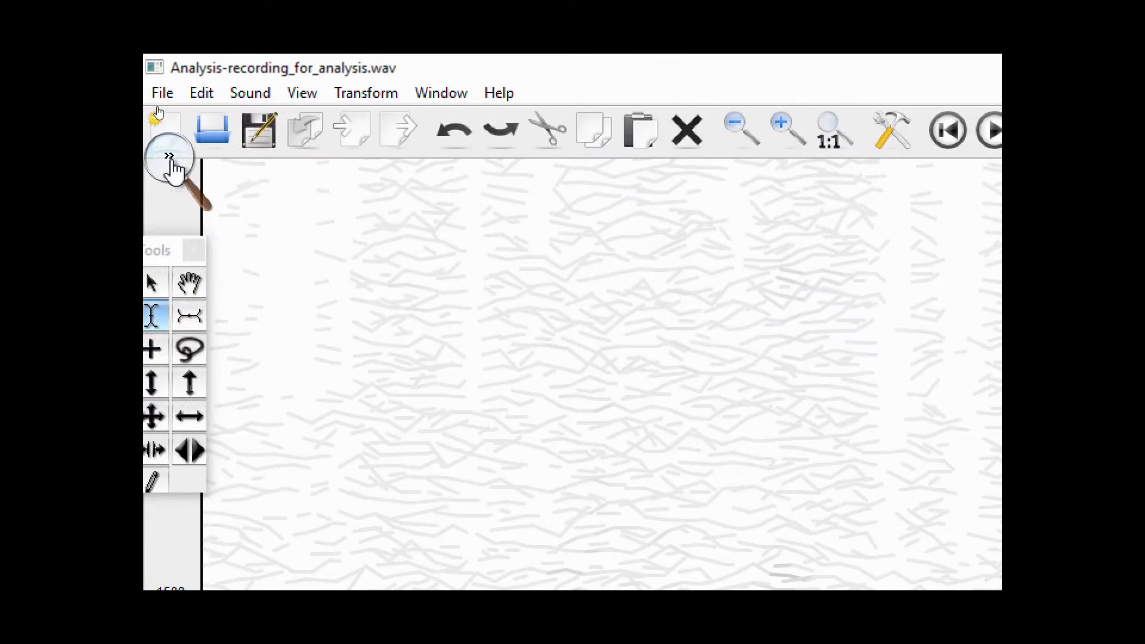
Step: Return the magnification to 100%, play the analyzed recording, and stop it during the sustained tone at about 17 seconds
left_click(175, 169)
left_click(159, 174)
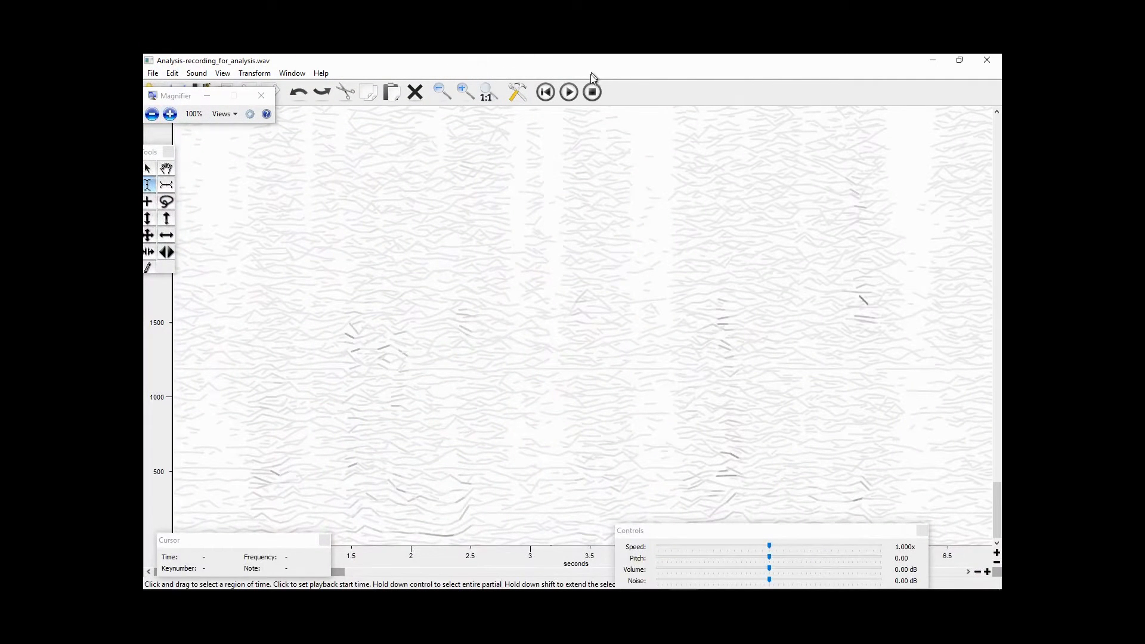
left_click(571, 94)
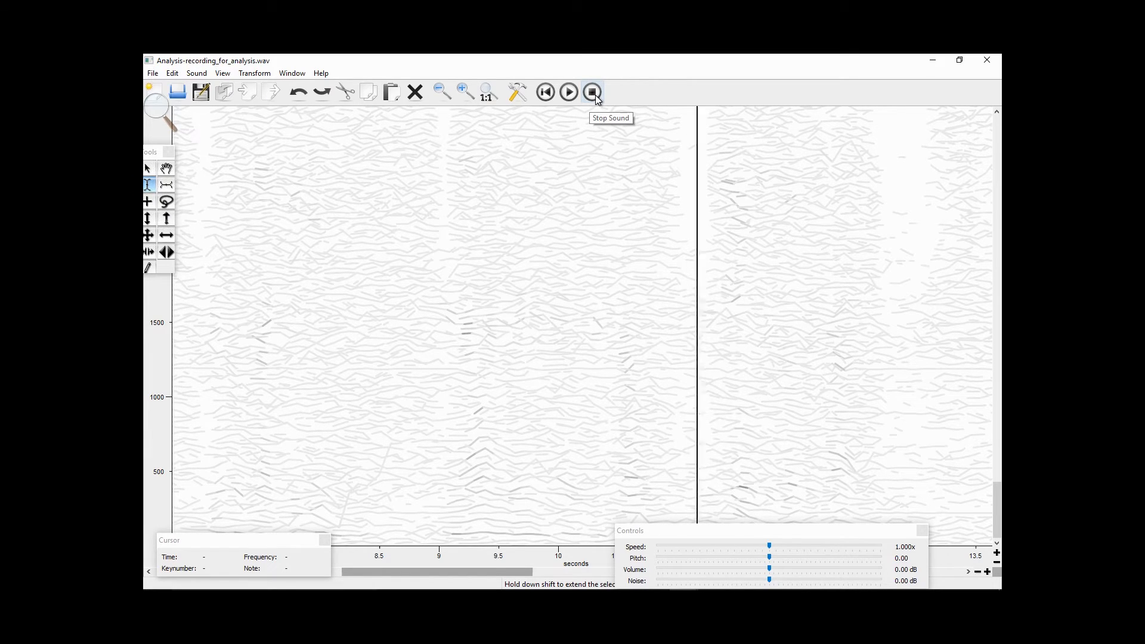
left_click(592, 92)
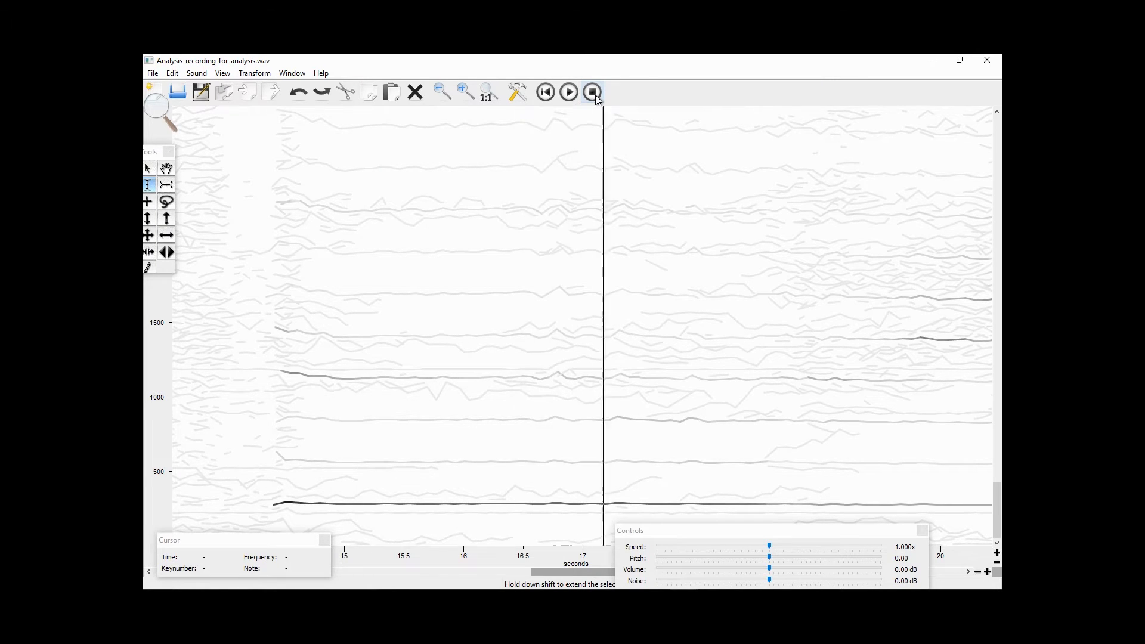
left_click(593, 92)
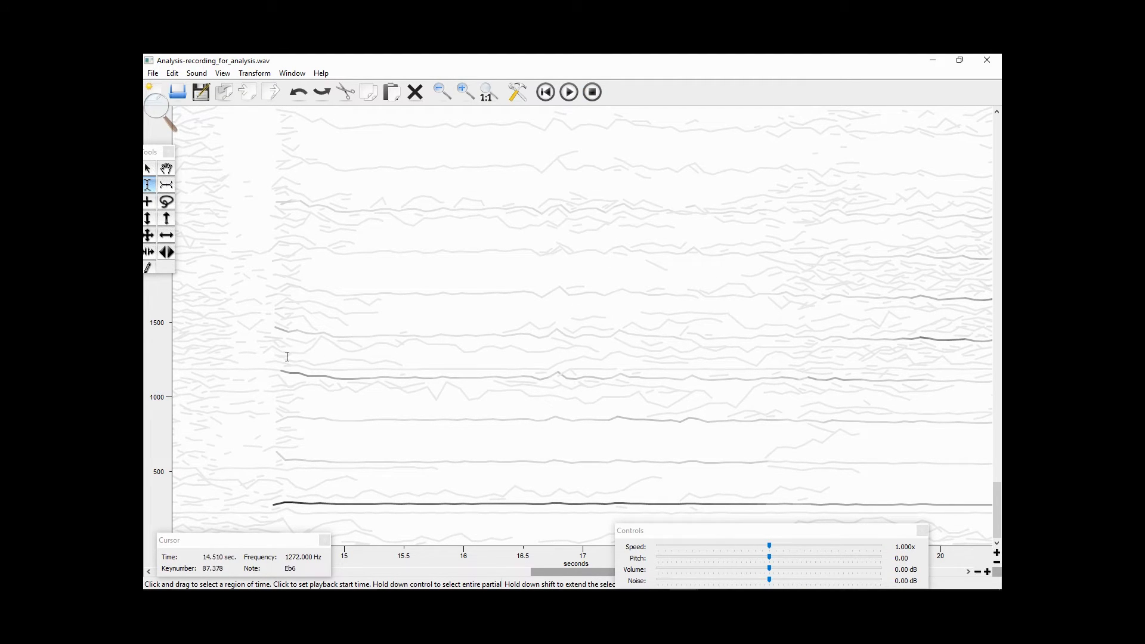
Step: Try time selections of different lengths, ending with the sustained tone's partials from about 15.9 to 16.7 seconds selected
left_click_drag(358, 377, 696, 376)
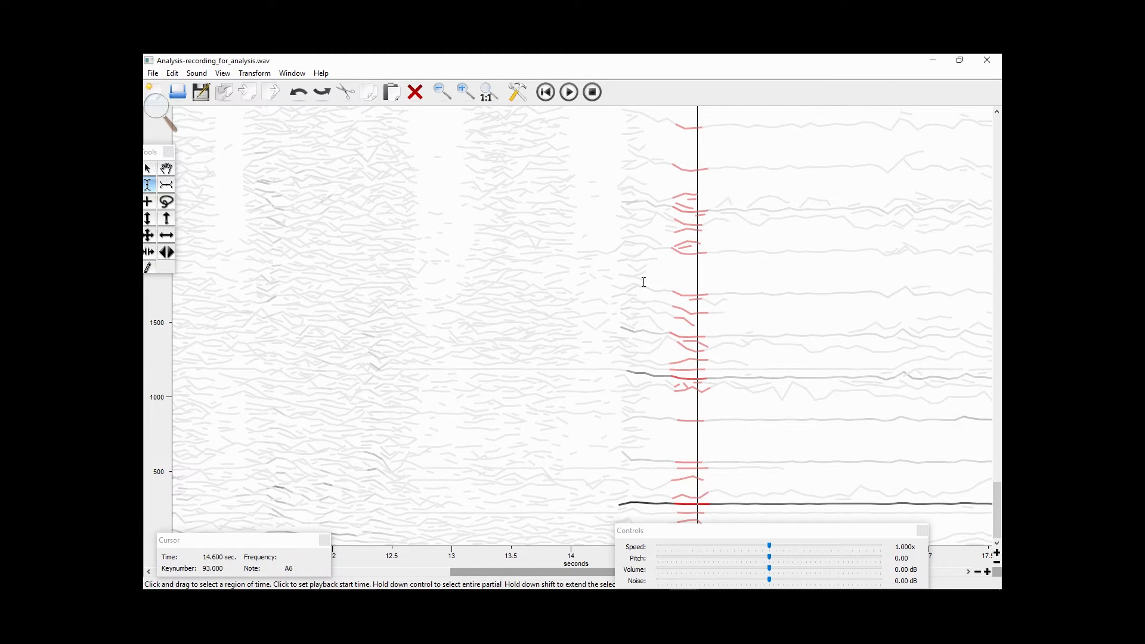
left_click(599, 315)
left_click(692, 279)
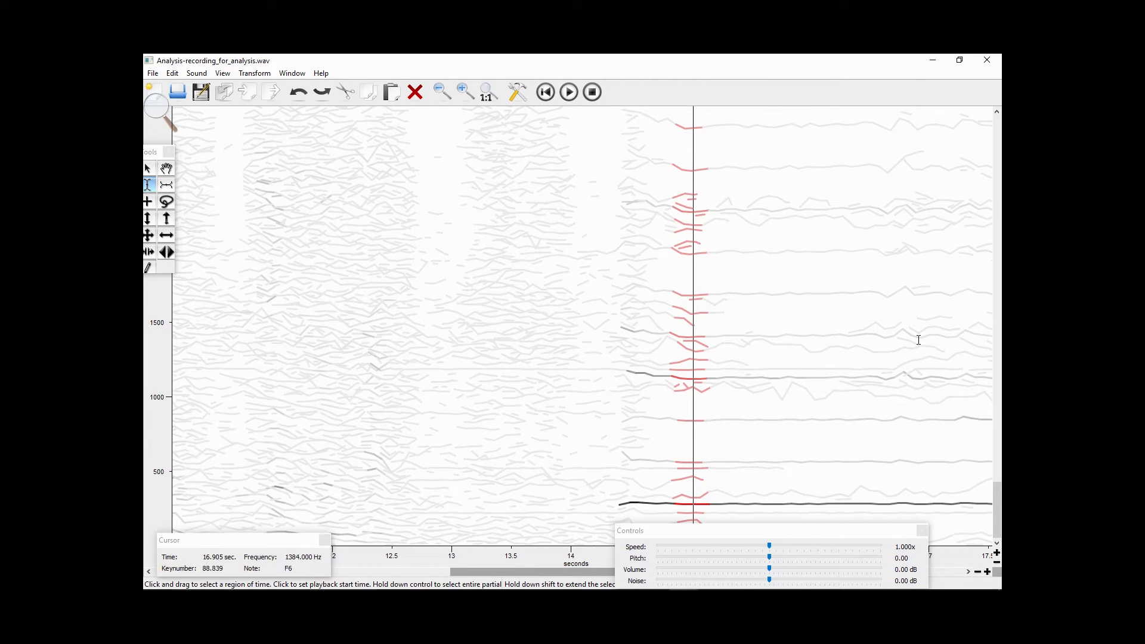
mouse_move(980, 328)
left_mouse_down()
mouse_move(669, 313)
mouse_move(334, 316)
mouse_move(185, 332)
left_mouse_up()
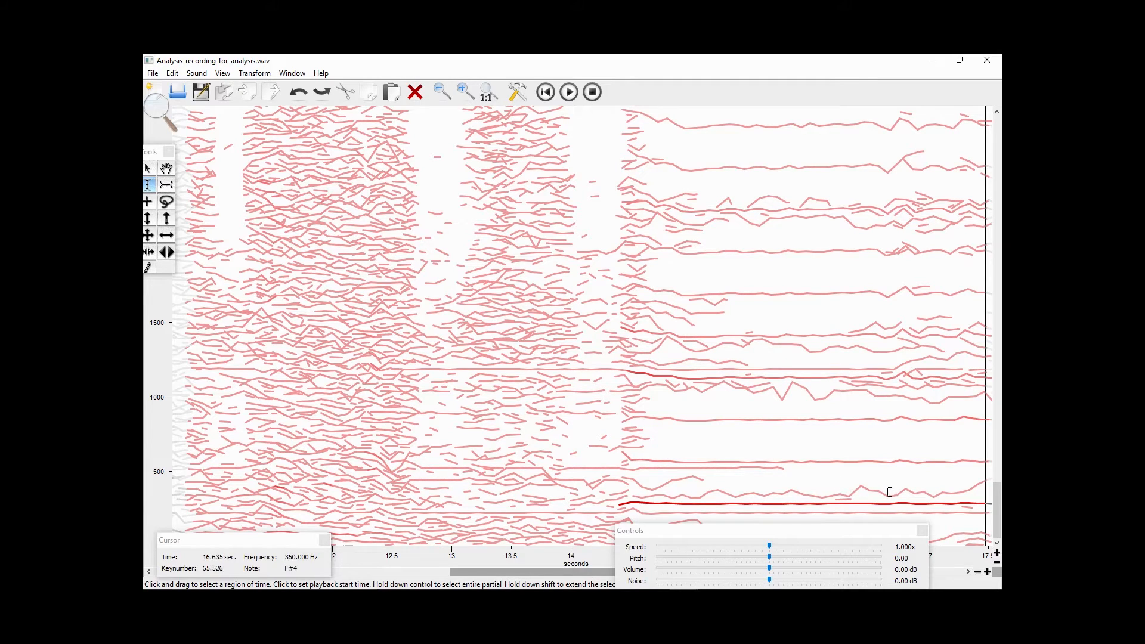
left_click_drag(897, 486, 802, 484)
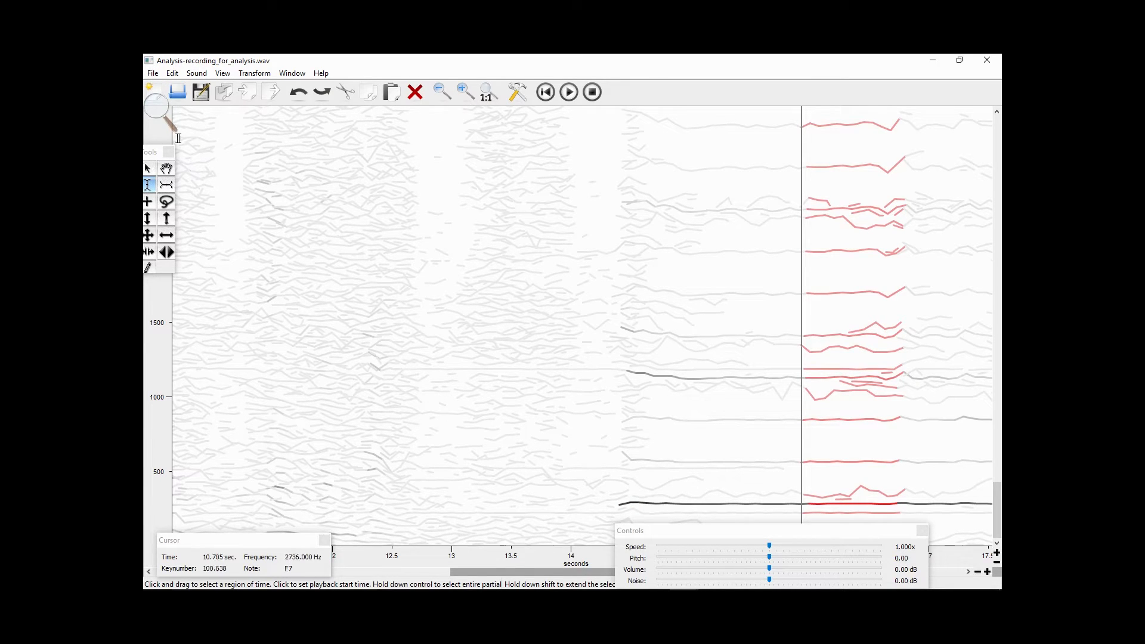
Step: Try frequency selections: everything above about 310 Hz, everything below about 250 Hz, and the band from about 336 to 2800 Hz
left_click(167, 183)
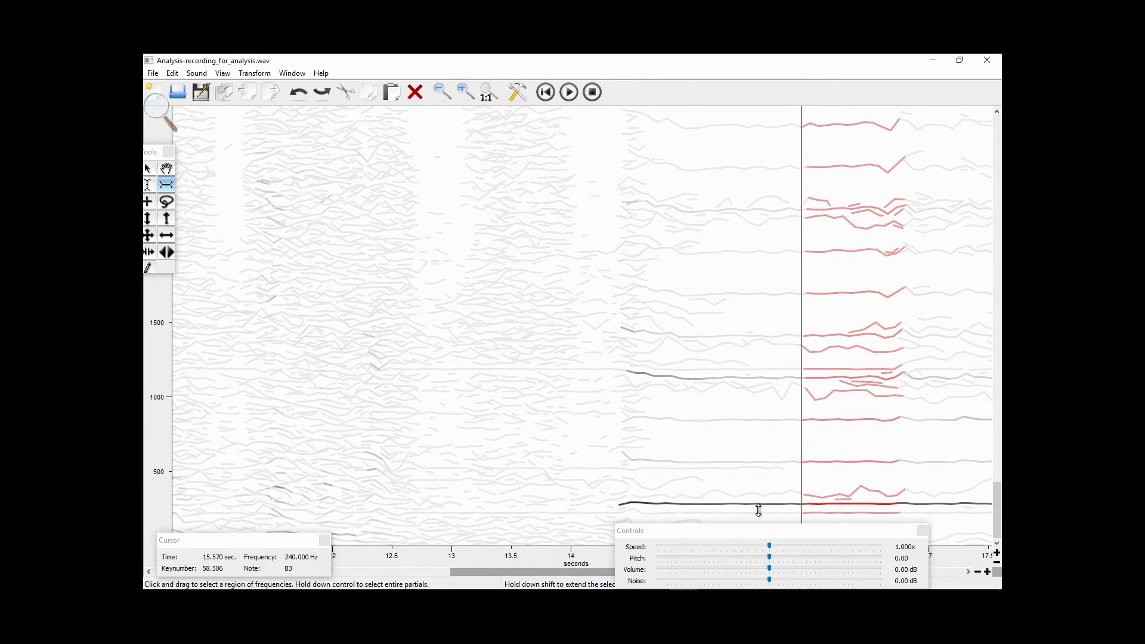
left_click_drag(757, 500, 736, 64)
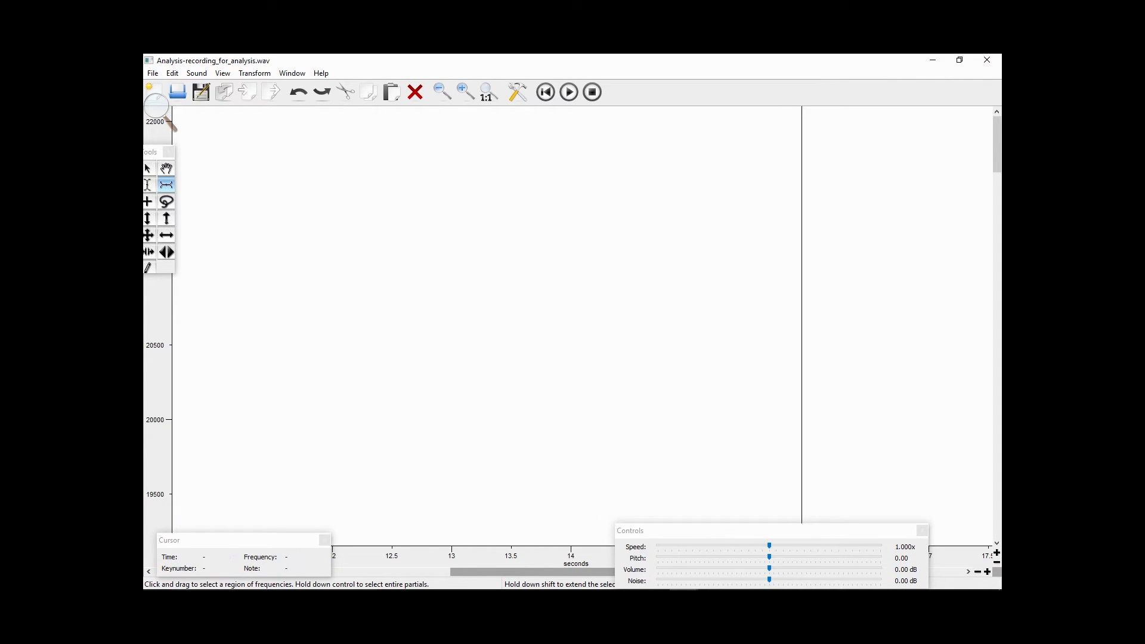
left_click_drag(996, 158, 946, 552)
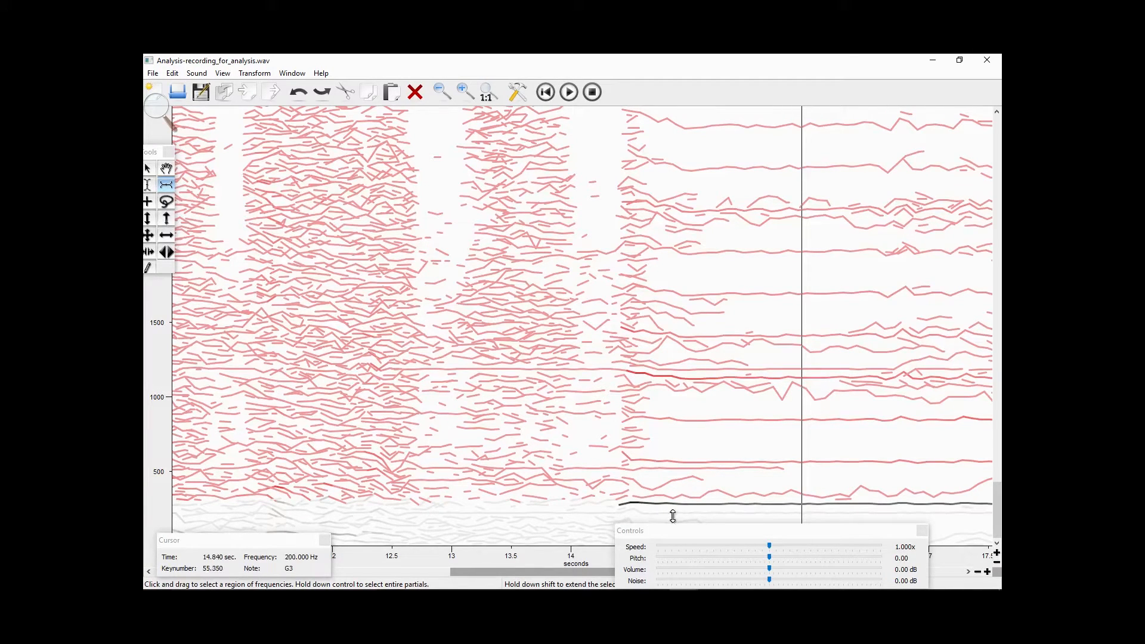
left_click_drag(677, 508, 710, 560)
left_click_drag(752, 525, 1127, 495)
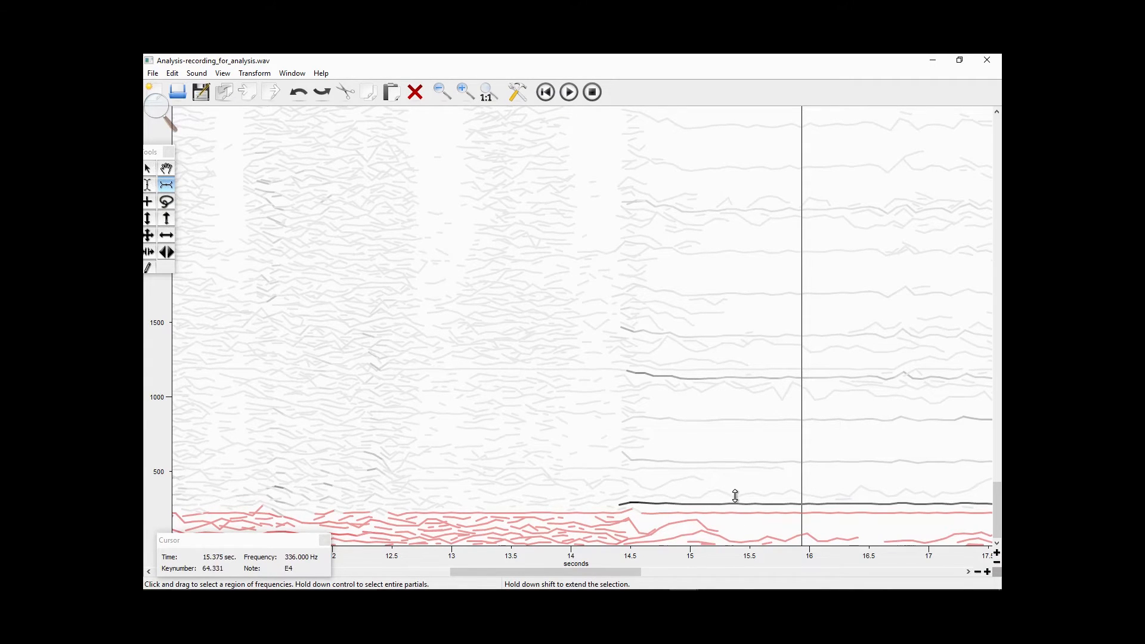
left_click_drag(736, 496, 708, 127)
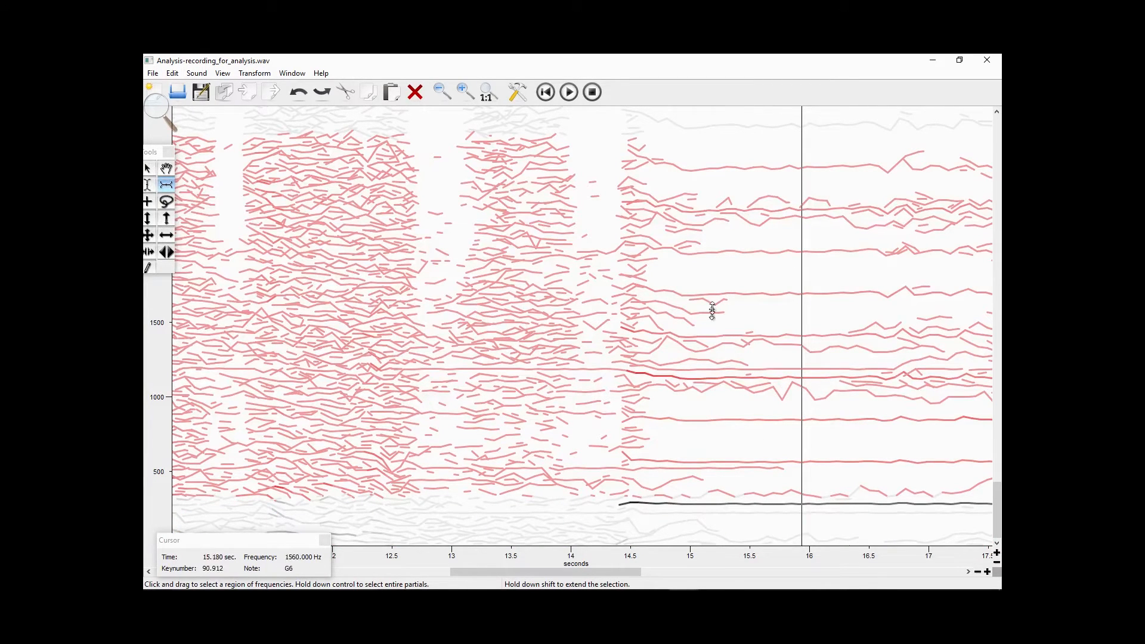
Step: Select the tone's onset by time, from about 14.4 to 14.7 seconds, and play the sound from there
left_click(153, 182)
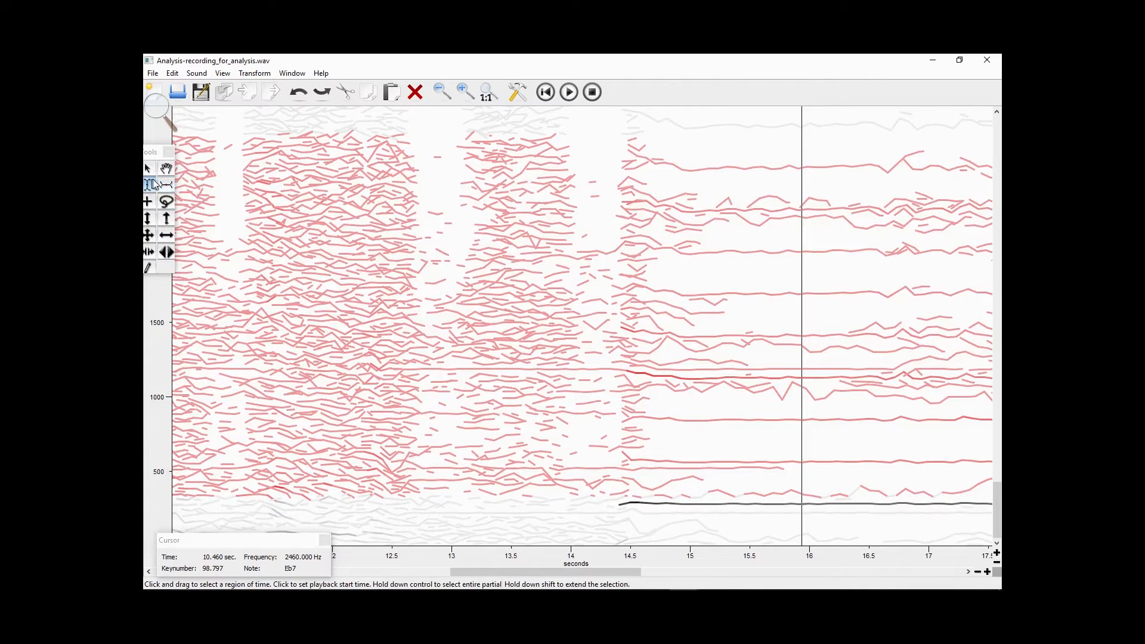
left_click(517, 299)
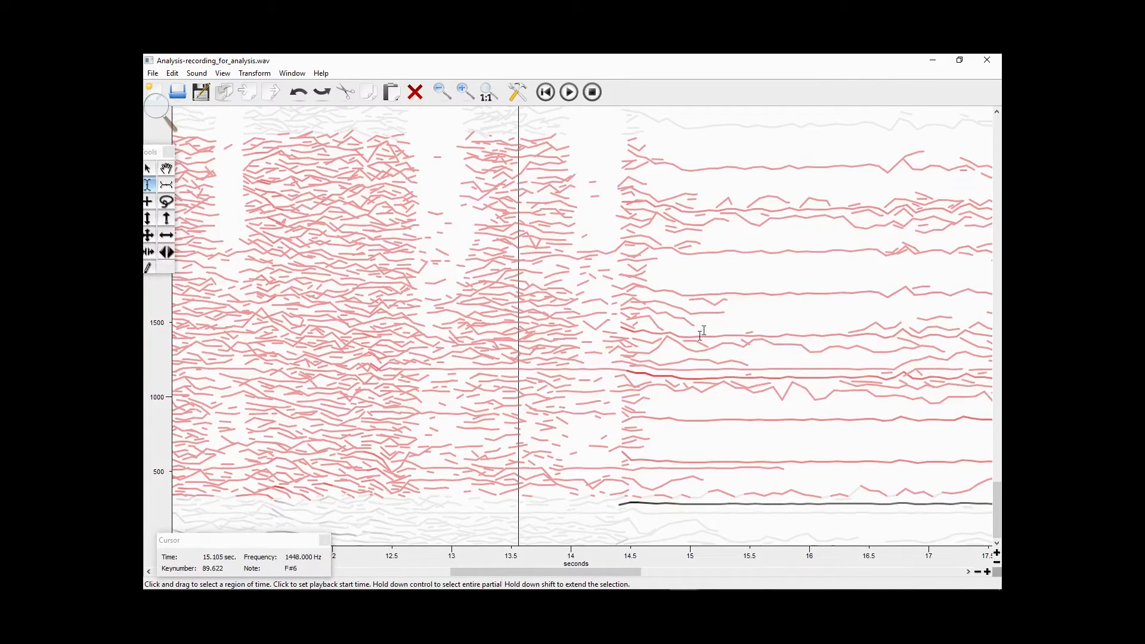
left_click_drag(614, 377, 657, 378)
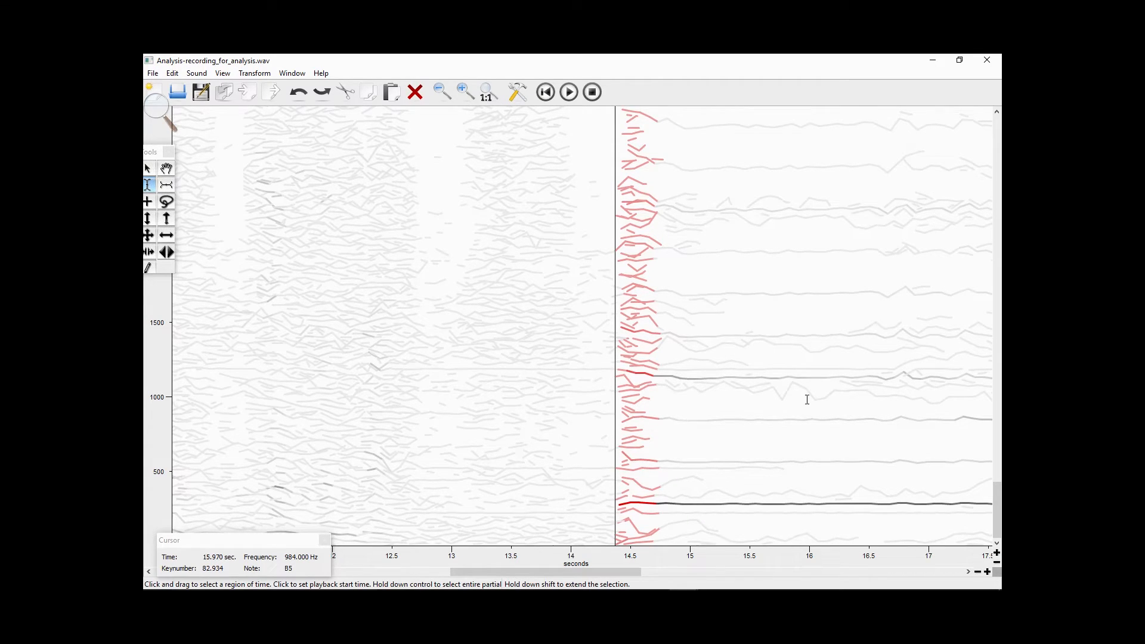
key("space")
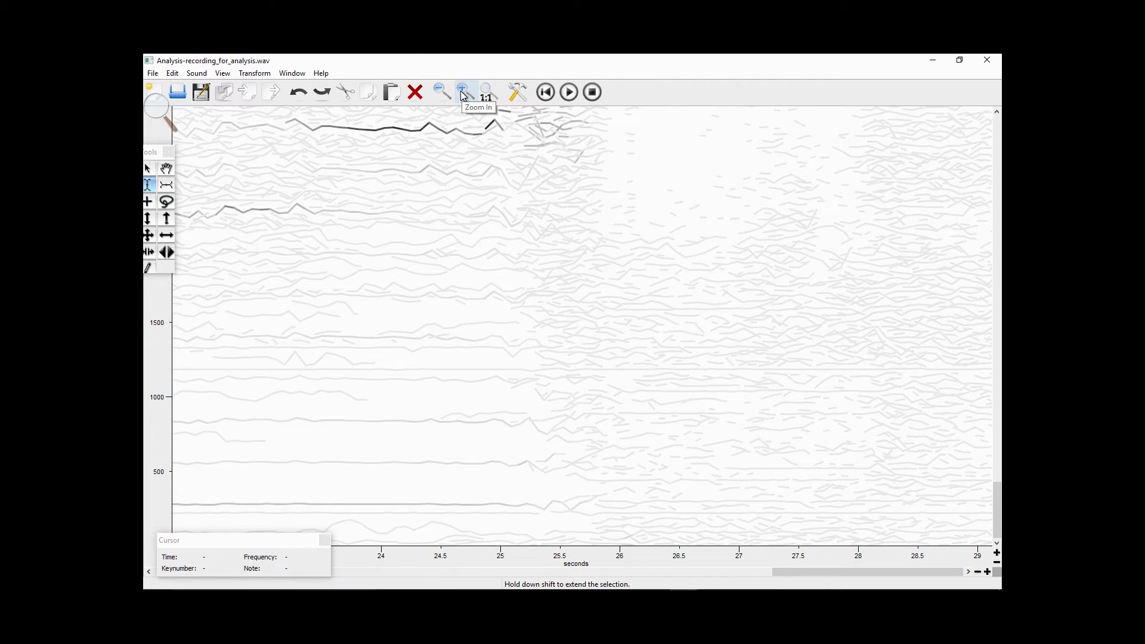
Step: Select the whole tone by time, from its onset at about 14.4 seconds to its end at about 26.1 seconds
left_click(439, 93)
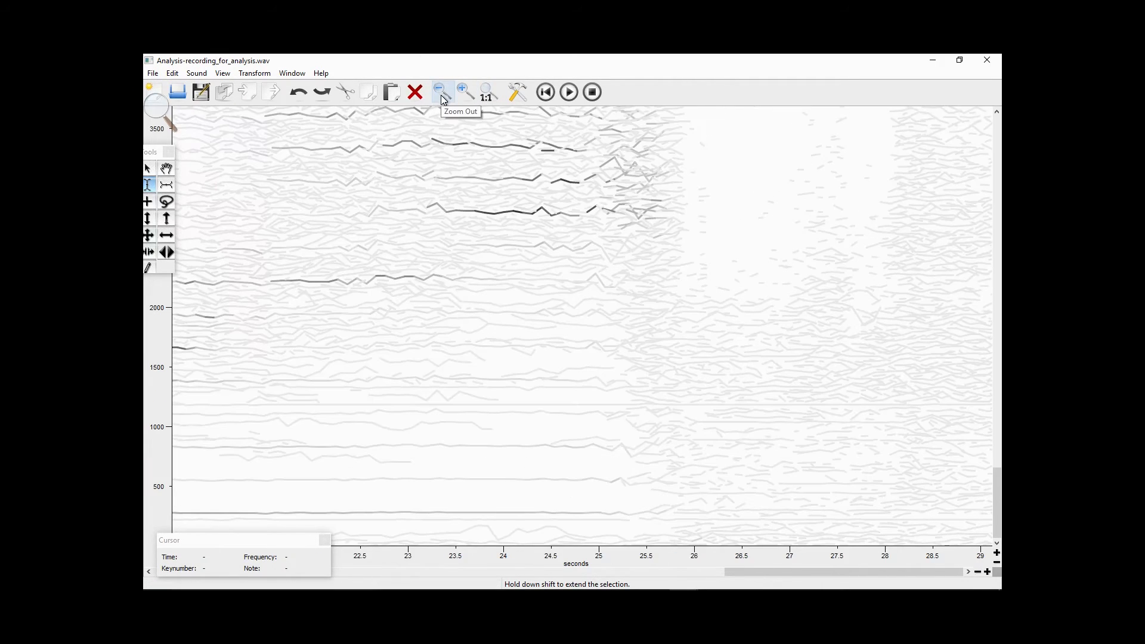
left_click(441, 97)
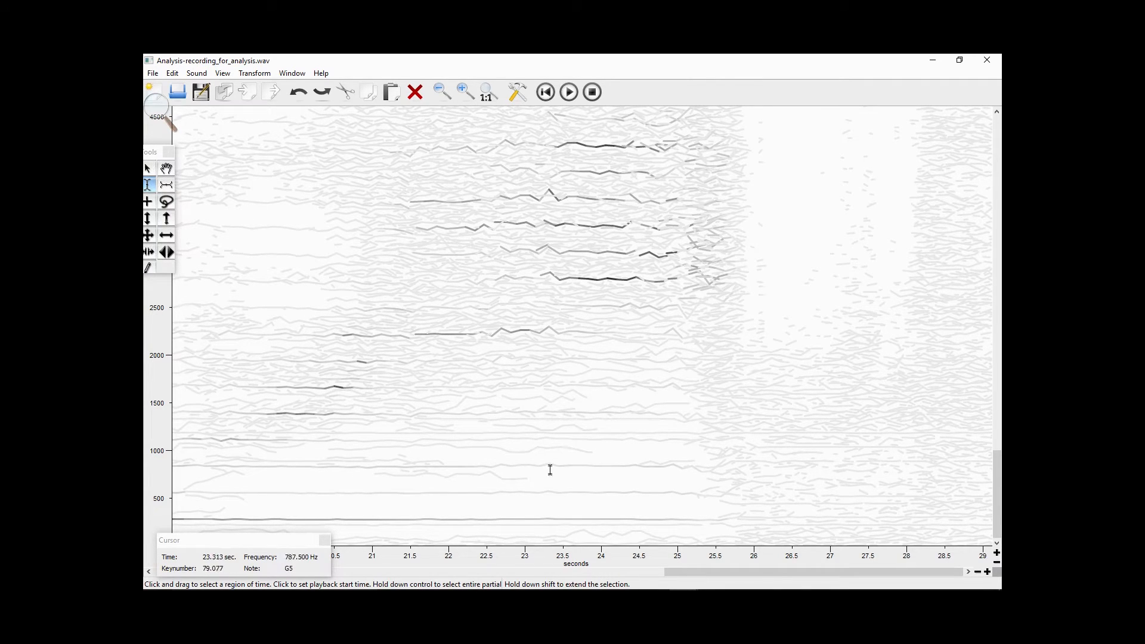
left_click_drag(282, 319, 466, 330)
left_click(466, 330)
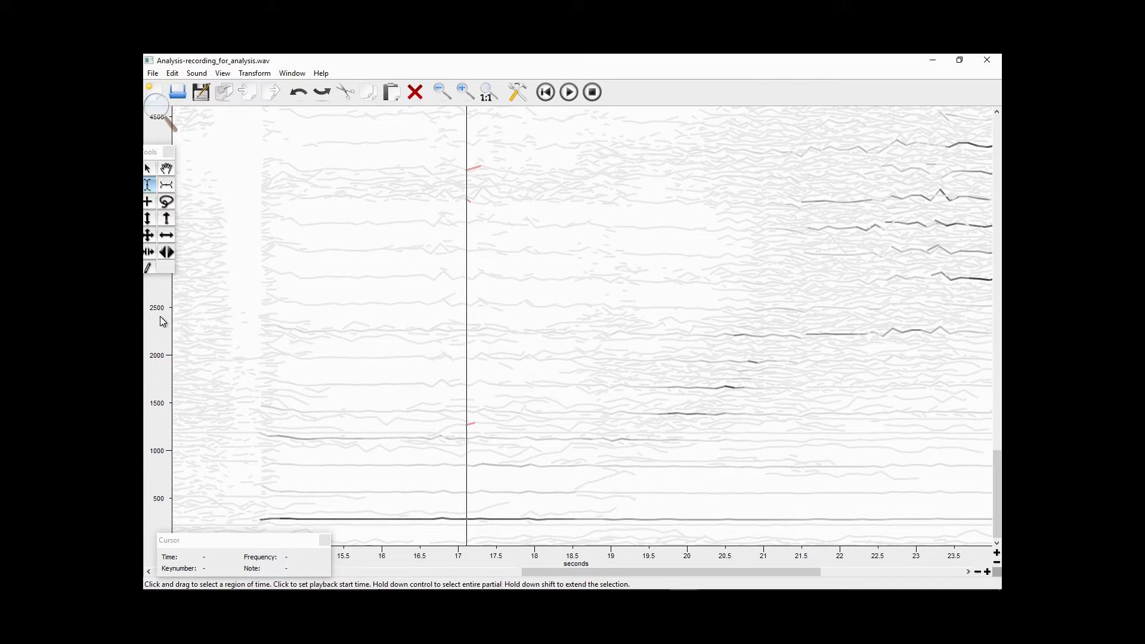
left_click_drag(257, 324, 907, 395)
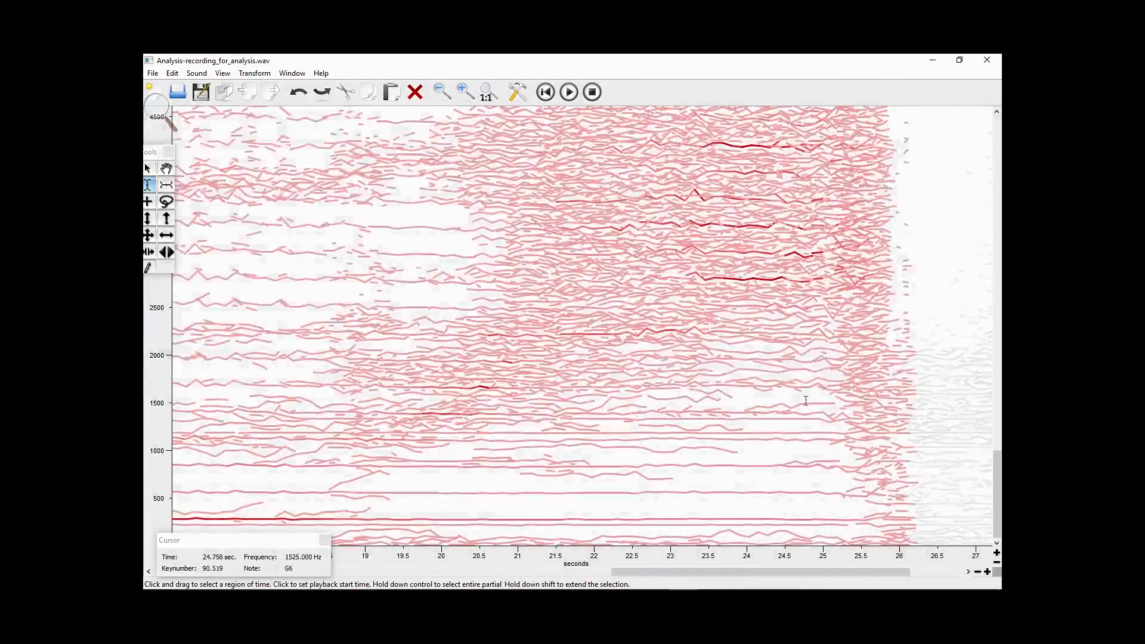
Step: Select the background noise after the tone, from about 26.3 to 26.8 seconds, and play from there
left_click(951, 351)
left_click(877, 373)
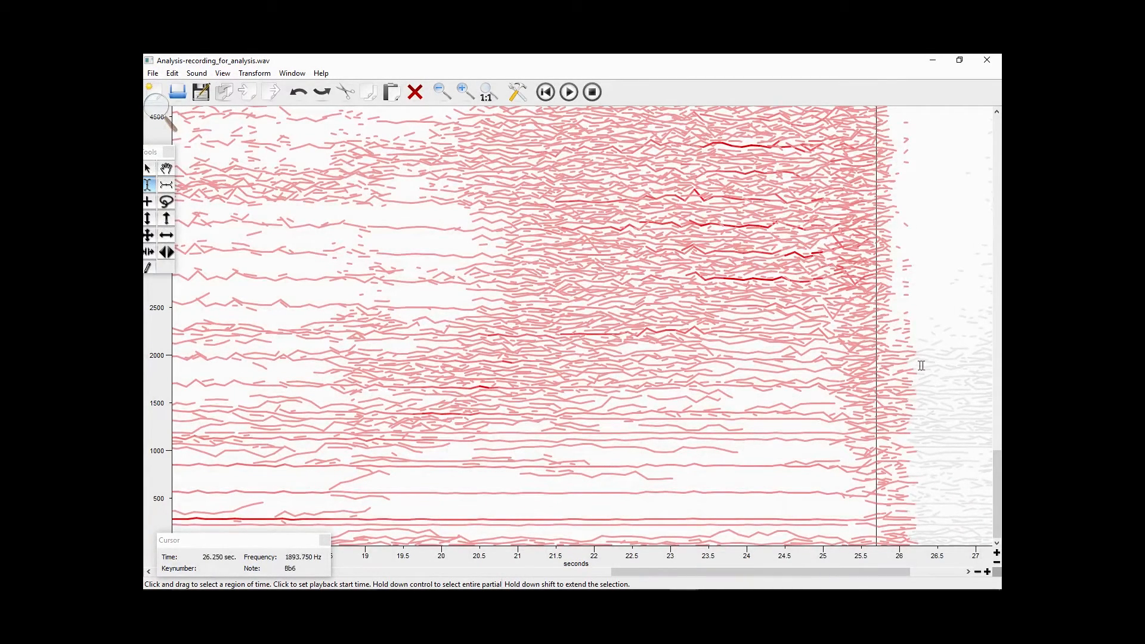
left_click_drag(923, 359, 958, 365)
key("space")
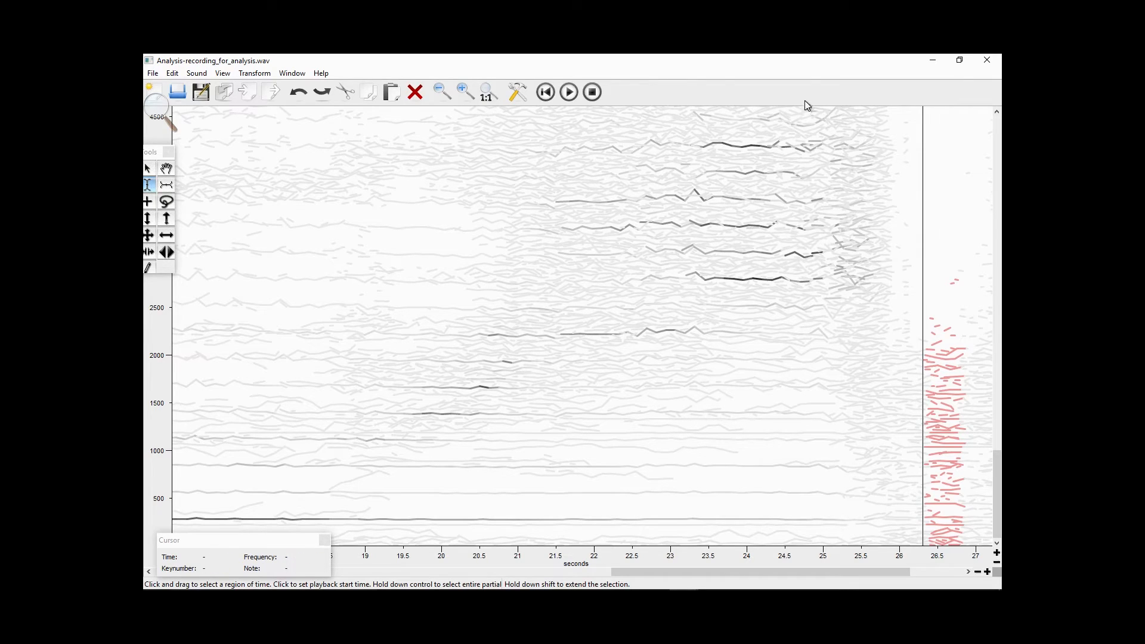
Step: Minimize the SPEAR analysis, close the Untitled document, and open the lesson_02_additive_synthesis patch in Pure Data
left_click(930, 60)
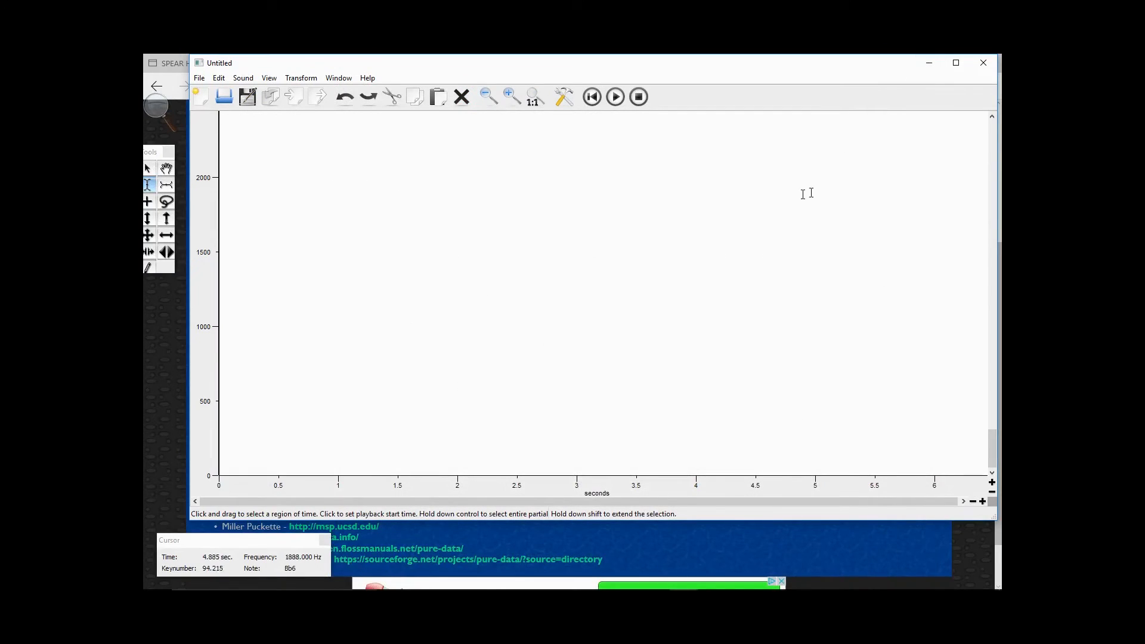
left_click(983, 69)
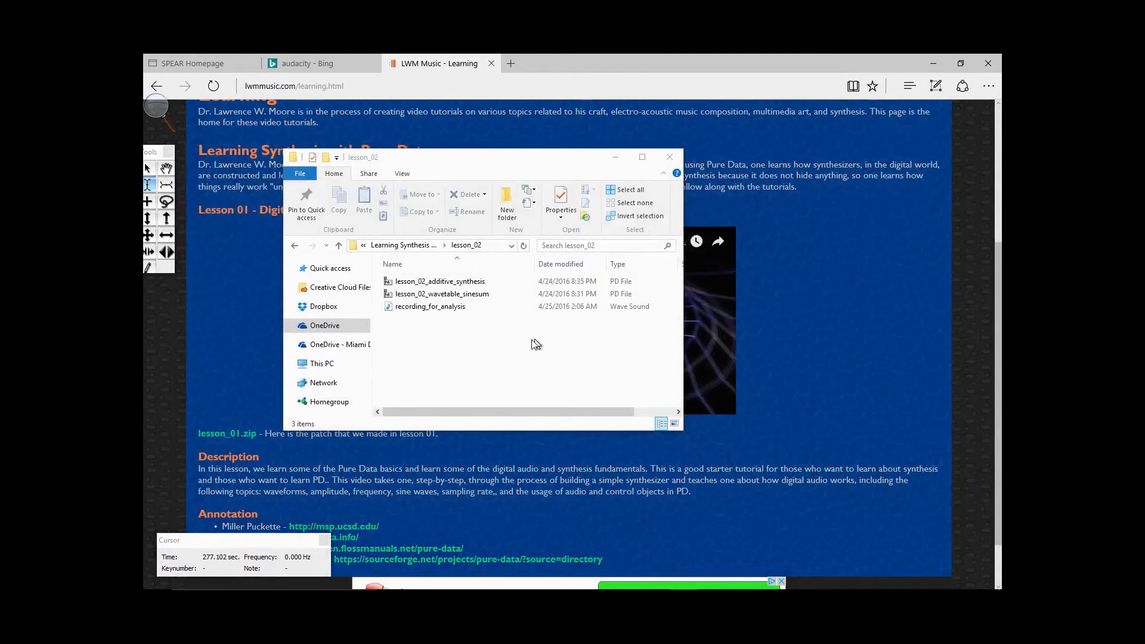
left_click(438, 286)
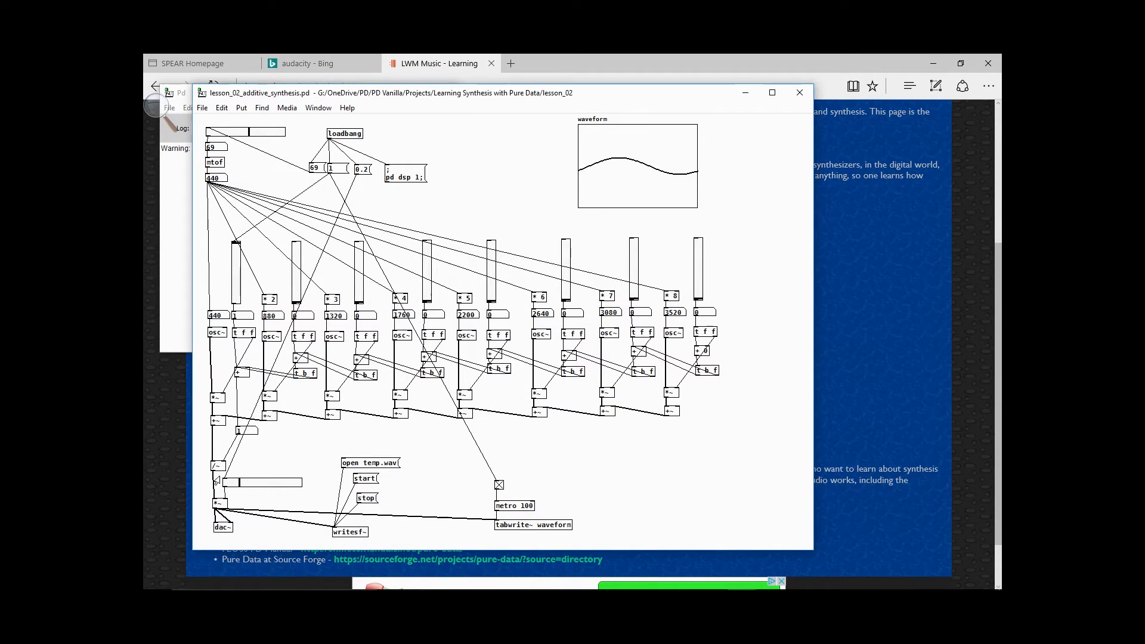
Step: Maximize the patch window and test the output volume, muting it and raising it to slightly over half
left_click_drag(242, 483, 224, 482)
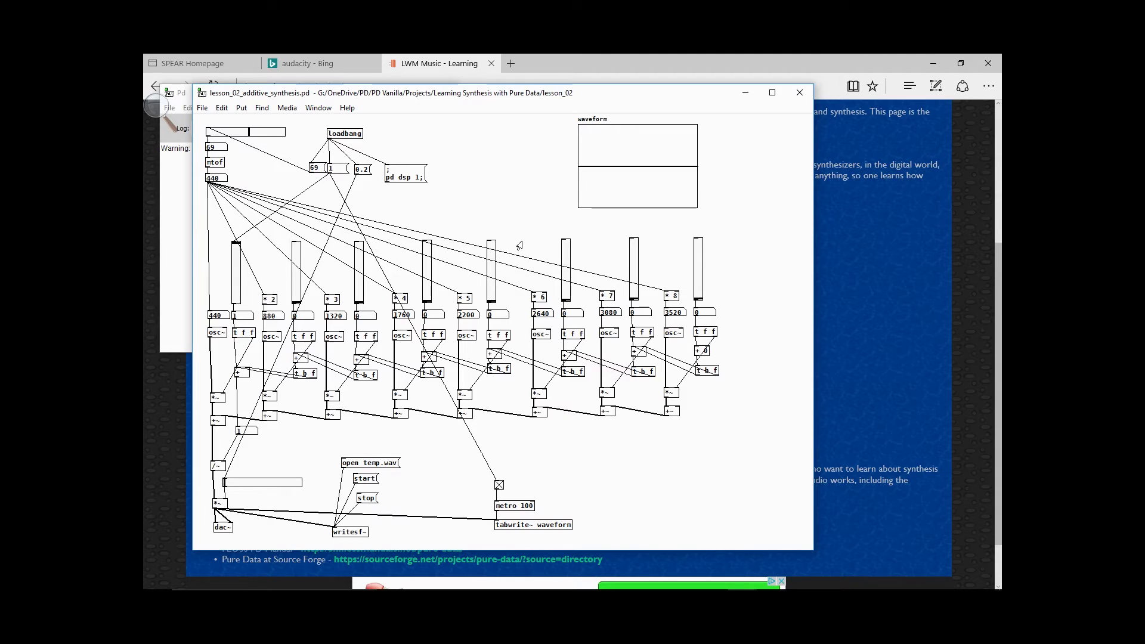
double_click(634, 100)
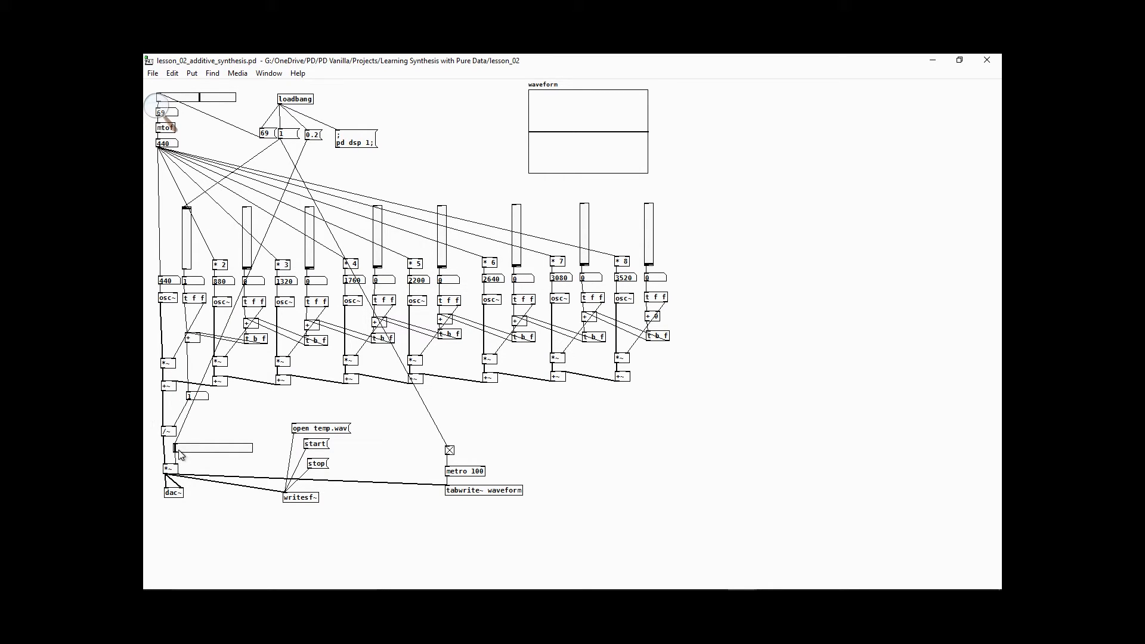
left_click_drag(181, 452, 218, 456)
left_click_drag(220, 449, 152, 456)
left_click_drag(174, 449, 220, 453)
Step: Set the amplitudes of harmonics 2 through 8 to 0.323, 0.181, 0.181, 0.101, 0.050, 0.050 and 0.040
left_click_drag(250, 271, 309, 257)
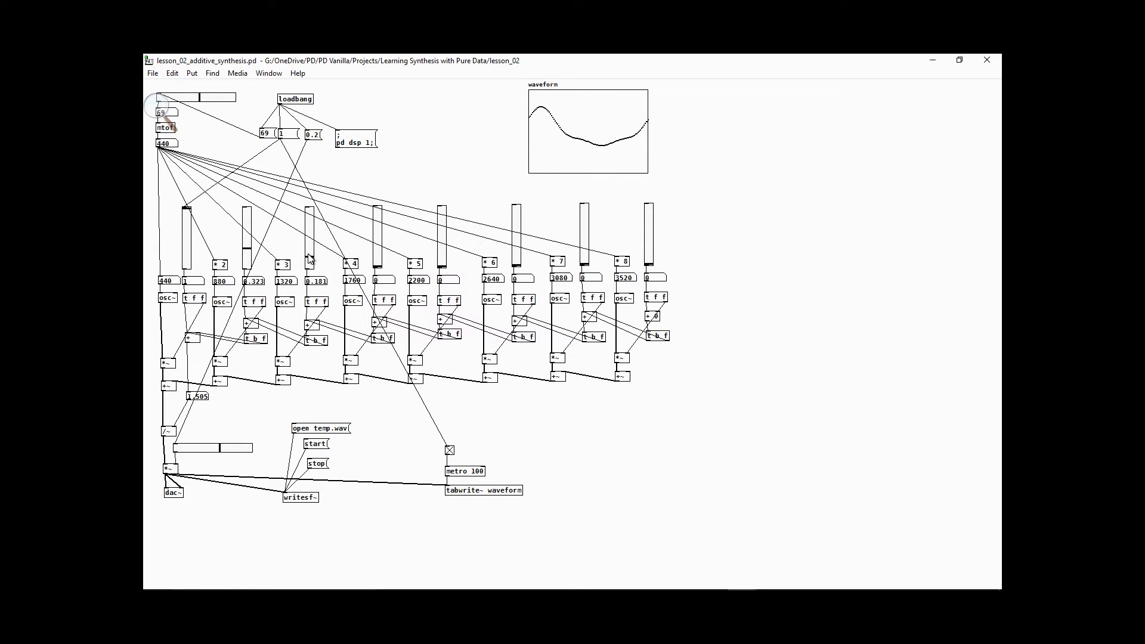
left_click_drag(380, 270, 381, 258)
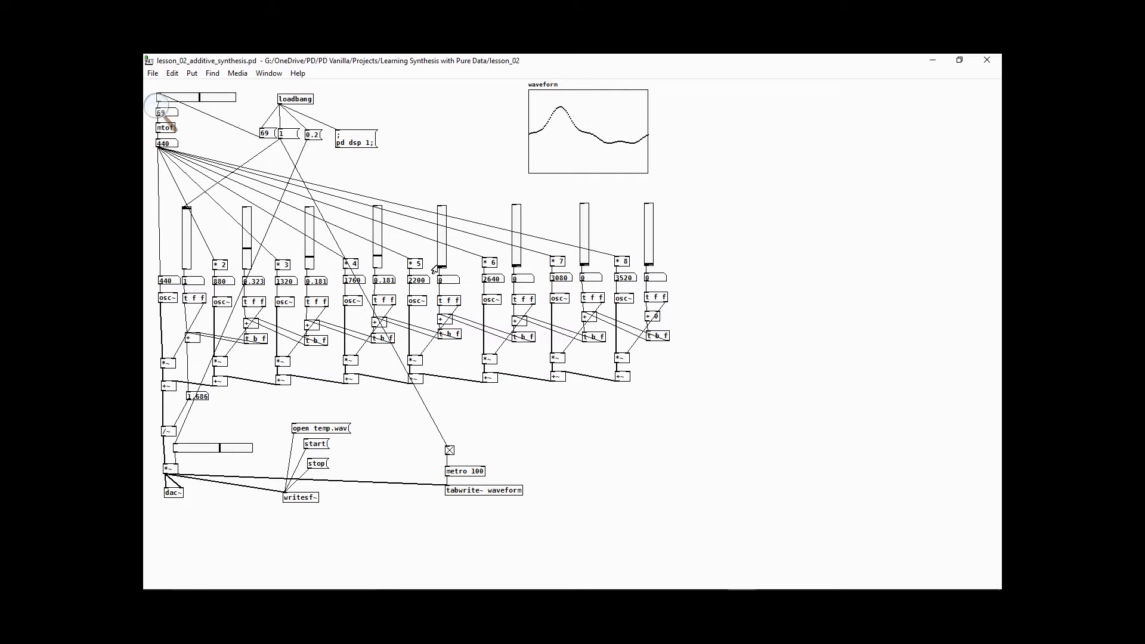
left_click_drag(443, 269, 443, 264)
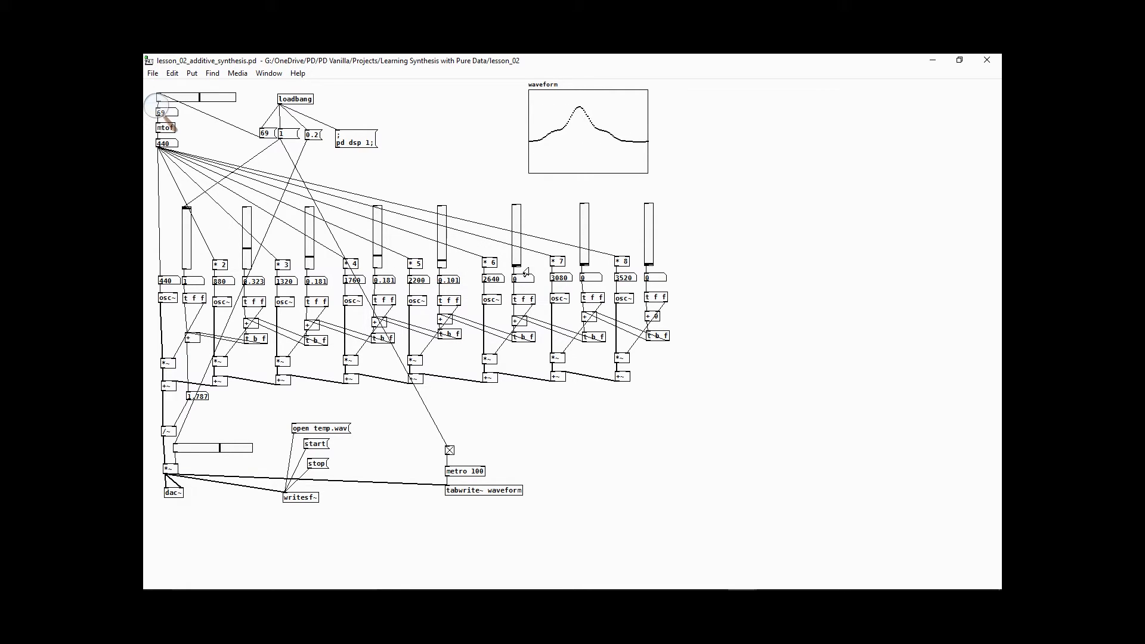
left_click_drag(521, 269, 520, 265)
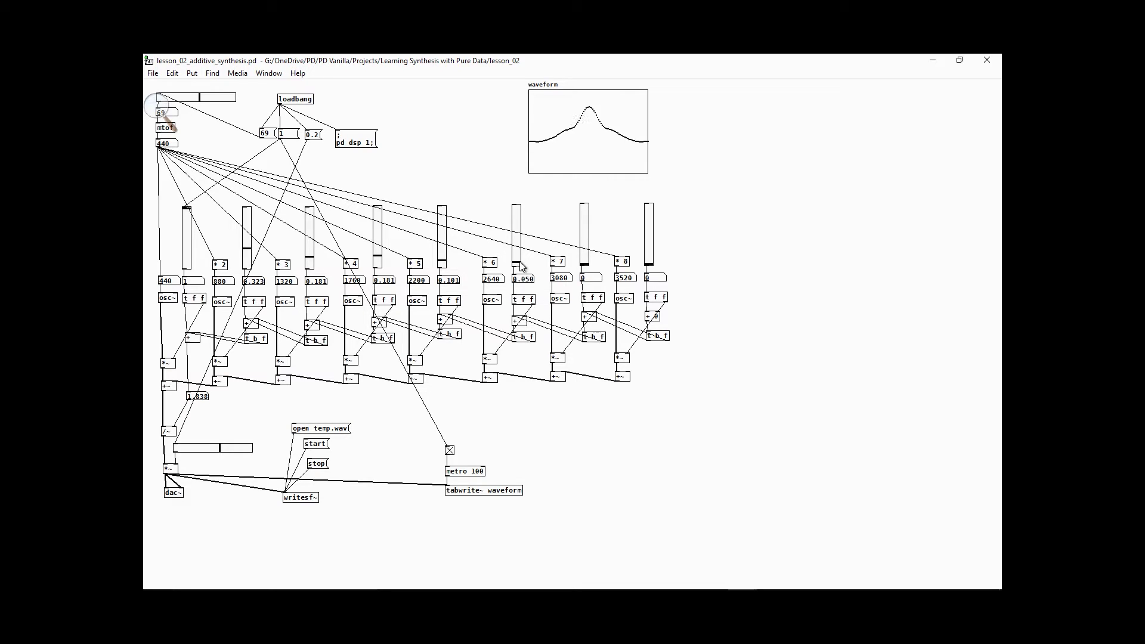
left_click_drag(586, 267, 585, 264)
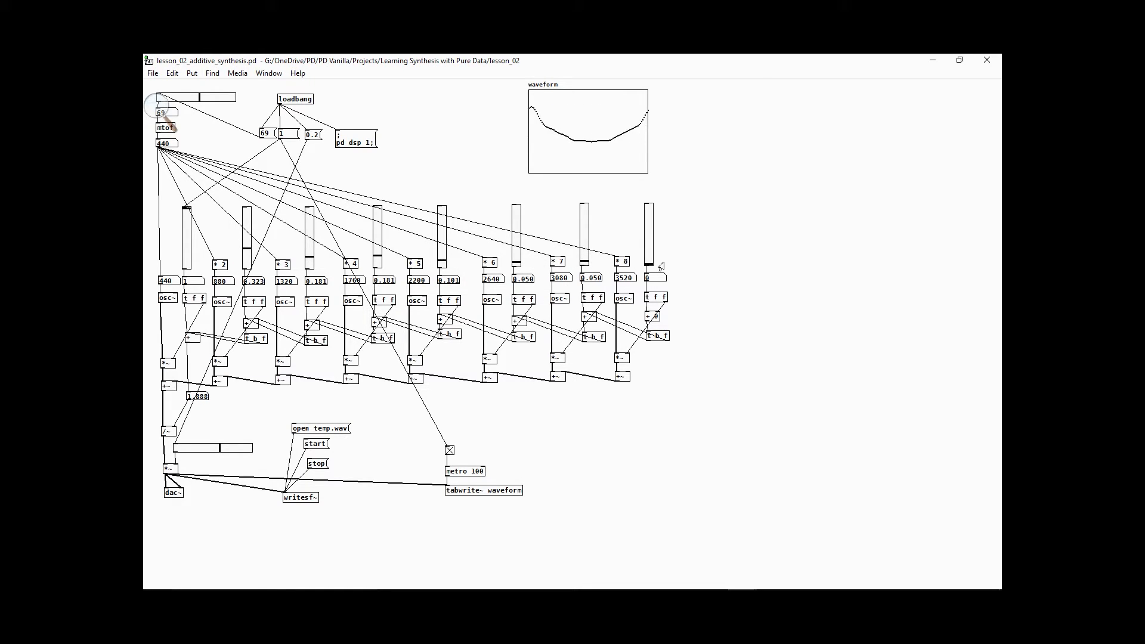
left_click_drag(653, 266, 653, 265)
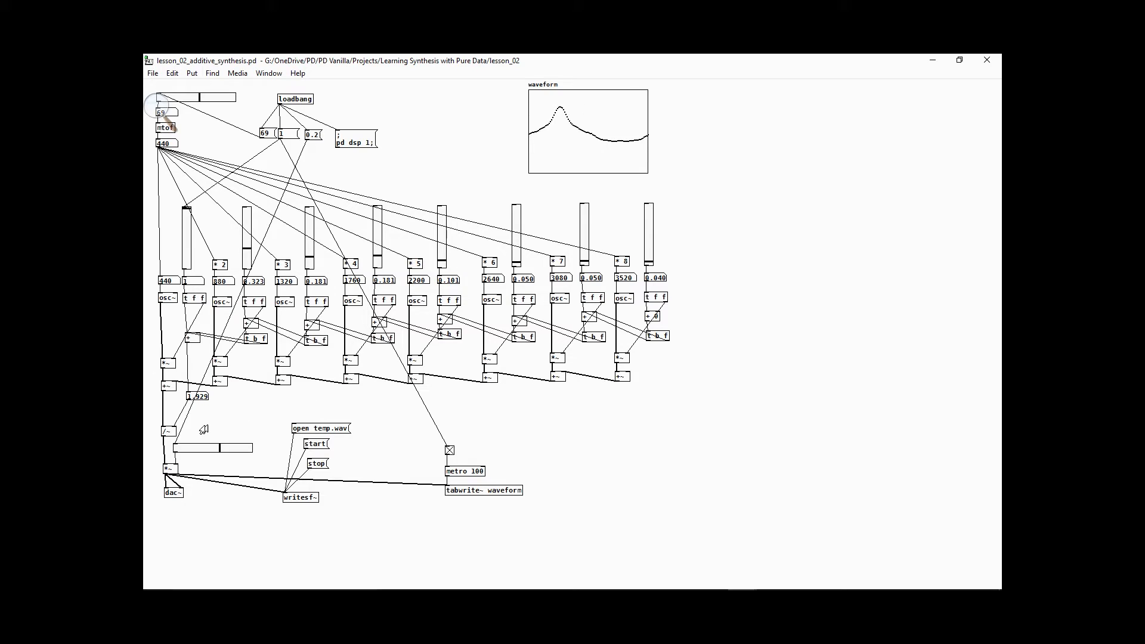
Step: Mute the output, bring the volume back to a bit over one third, and lower the pitch to MIDI note 64
left_click_drag(221, 452, 151, 447)
left_click_drag(177, 448, 204, 448)
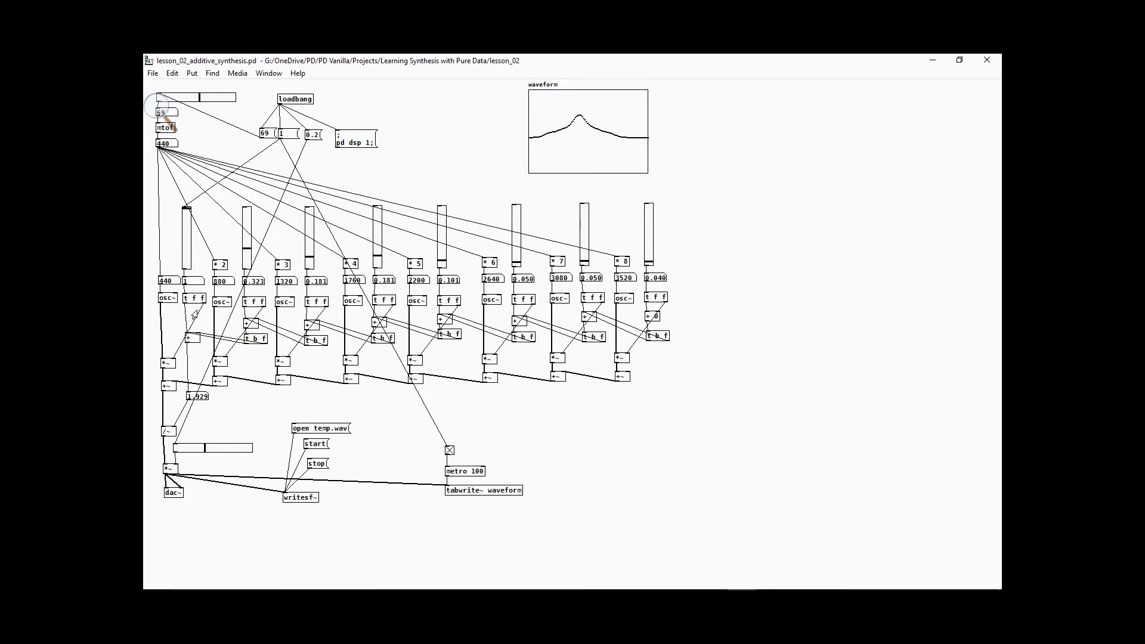
mouse_move(202, 105)
left_mouse_down()
mouse_move(190, 103)
mouse_move(200, 102)
left_mouse_up()
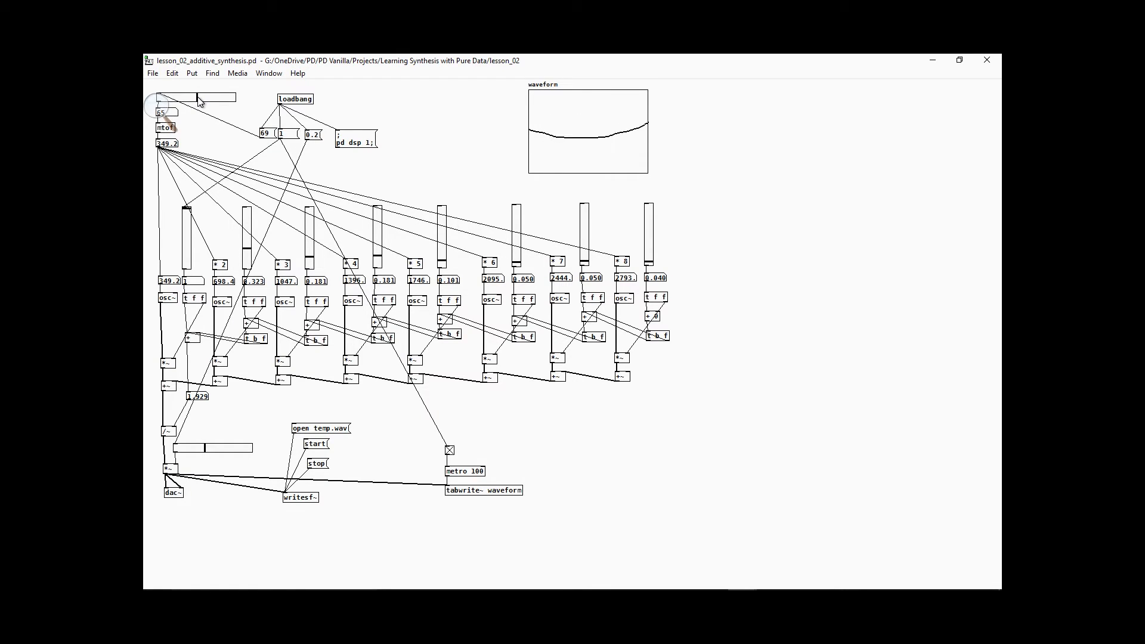
left_click_drag(199, 103, 199, 103)
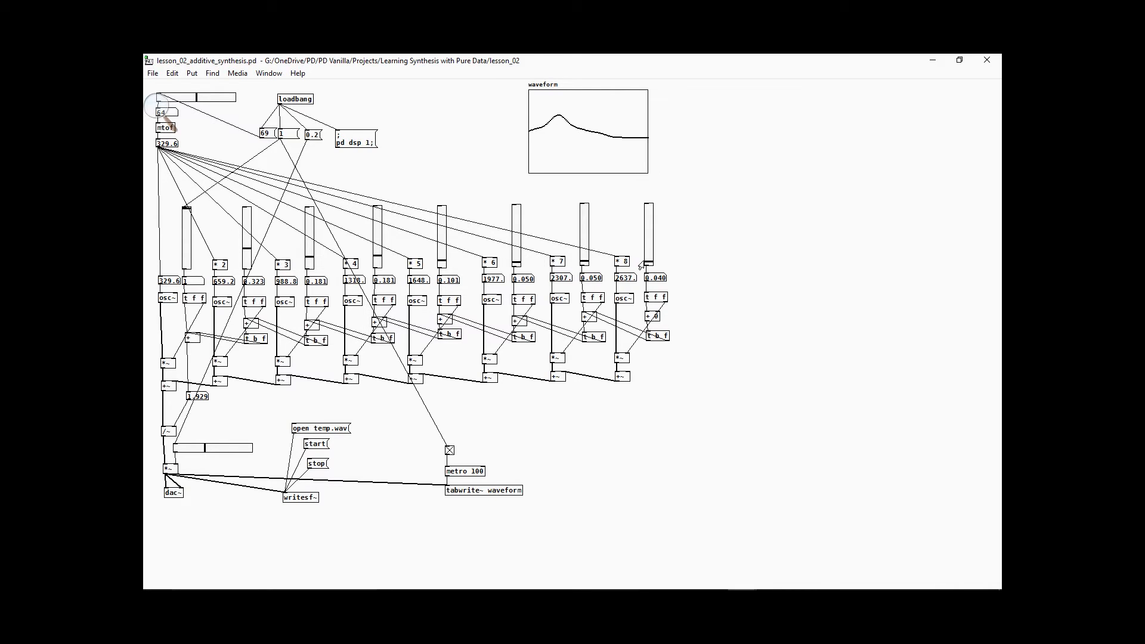
Step: Set the amplitudes of harmonics 8 down through 2 to 0, leaving only the fundamental
left_click_drag(647, 269, 659, 276)
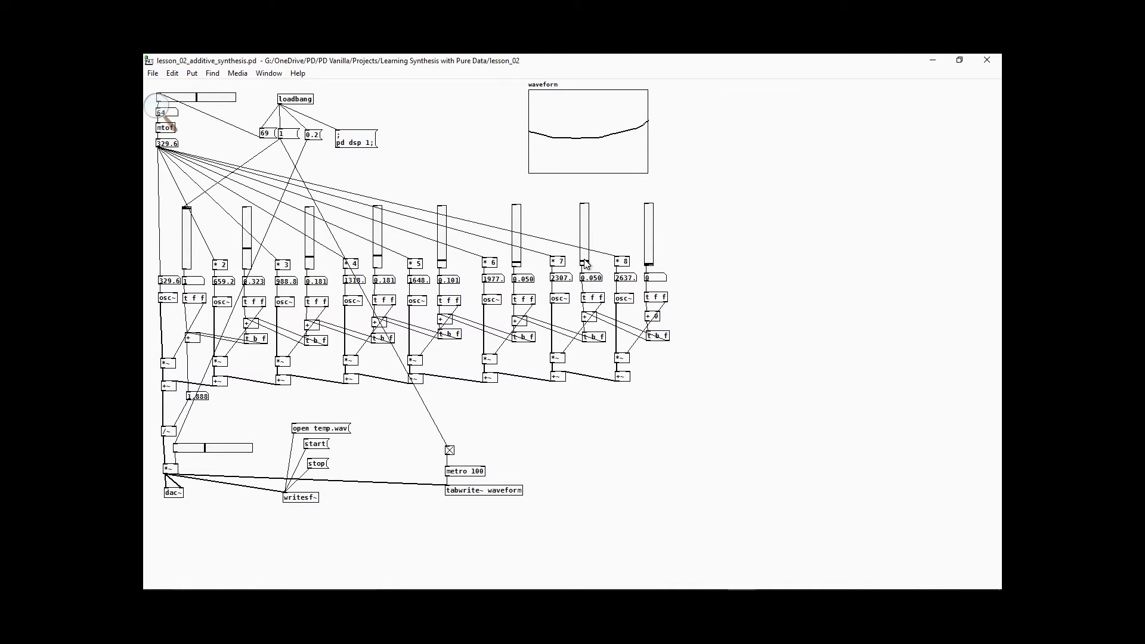
left_click_drag(585, 264, 588, 269)
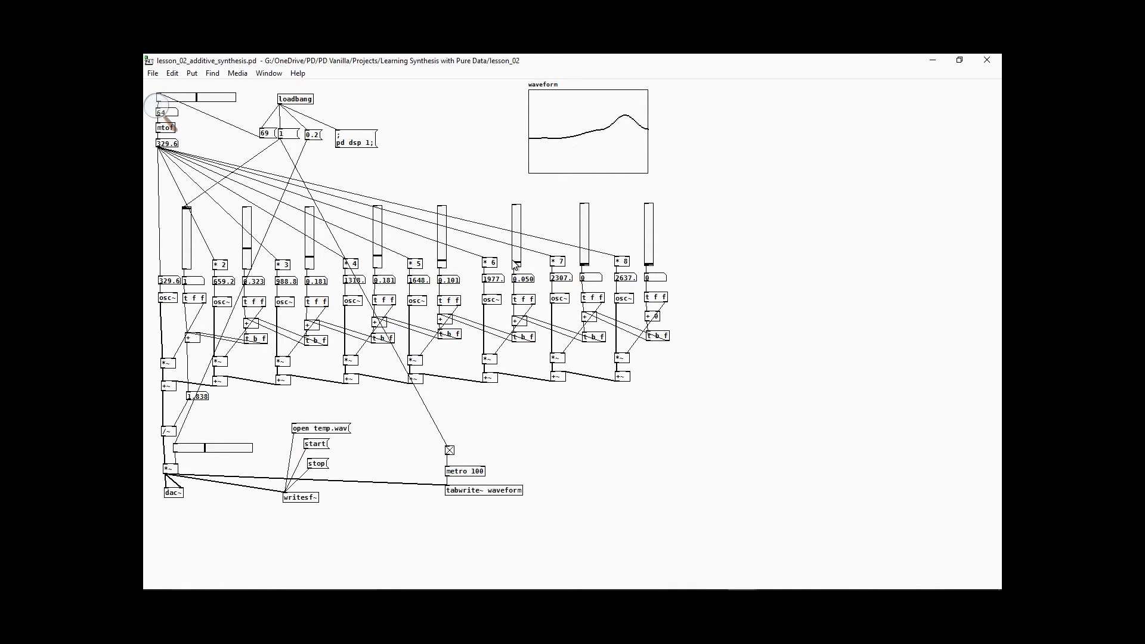
left_click_drag(515, 264, 516, 271)
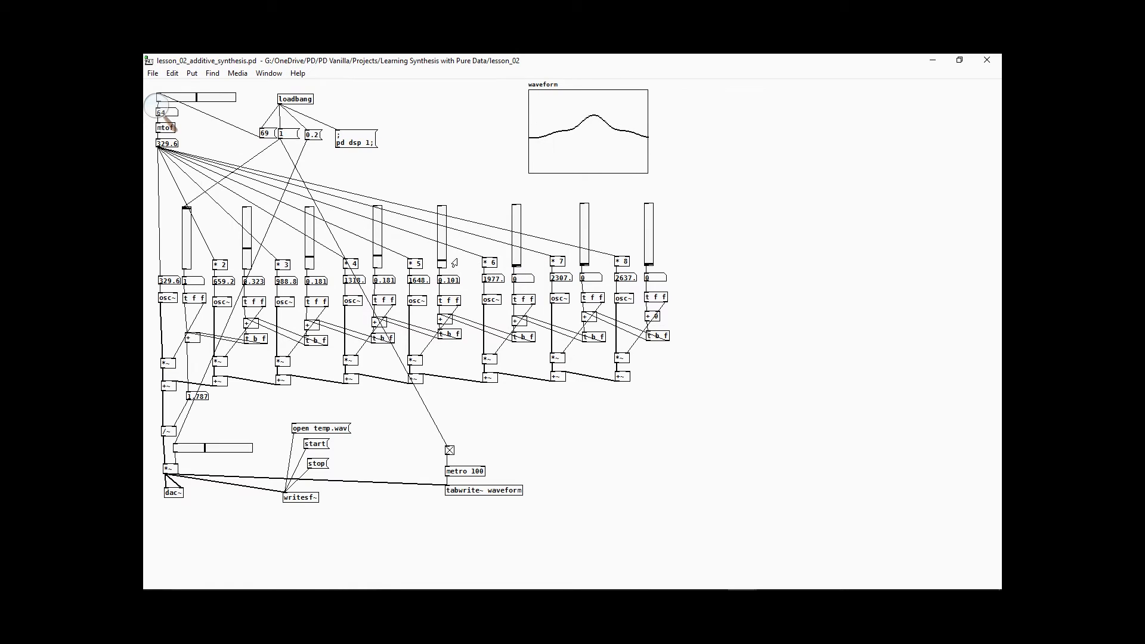
left_click_drag(446, 261, 445, 271)
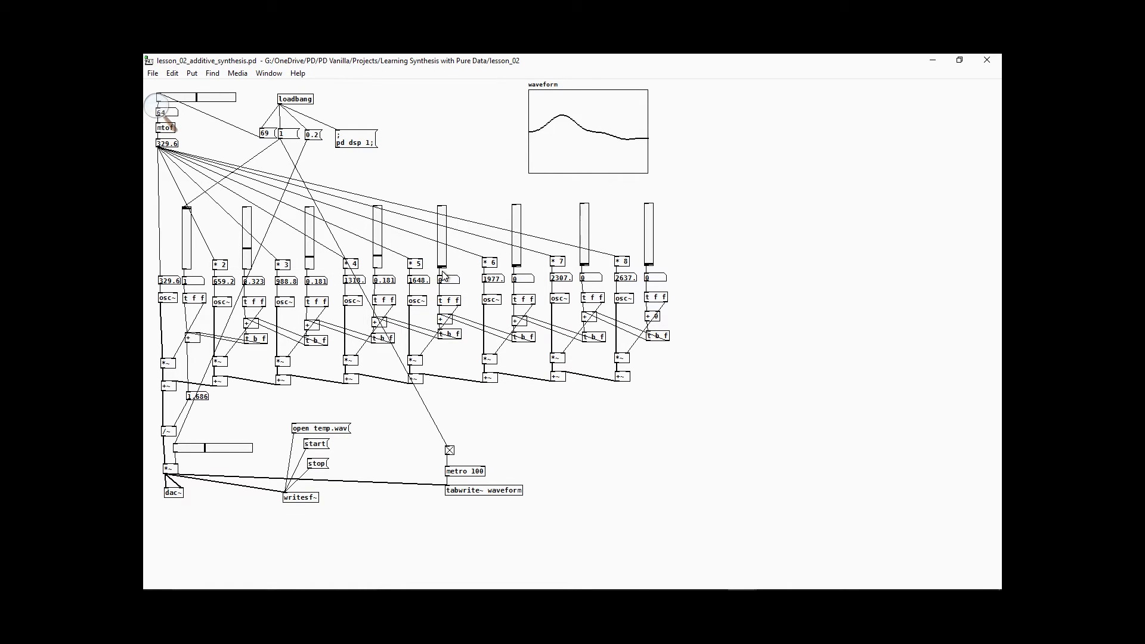
left_click_drag(378, 260, 380, 280)
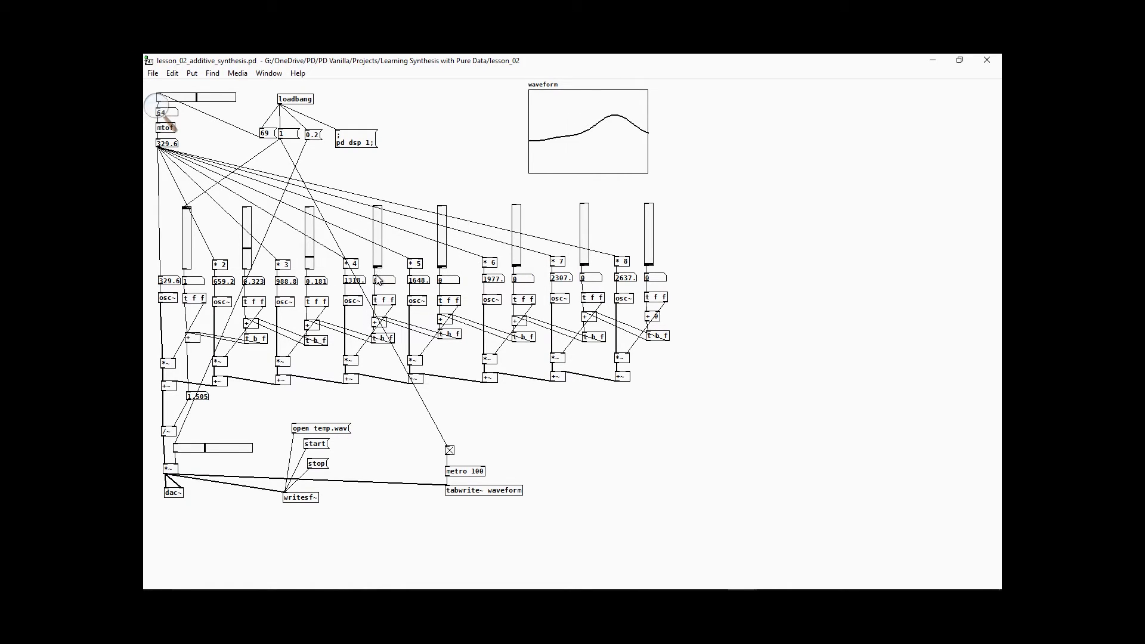
left_click_drag(310, 265, 314, 284)
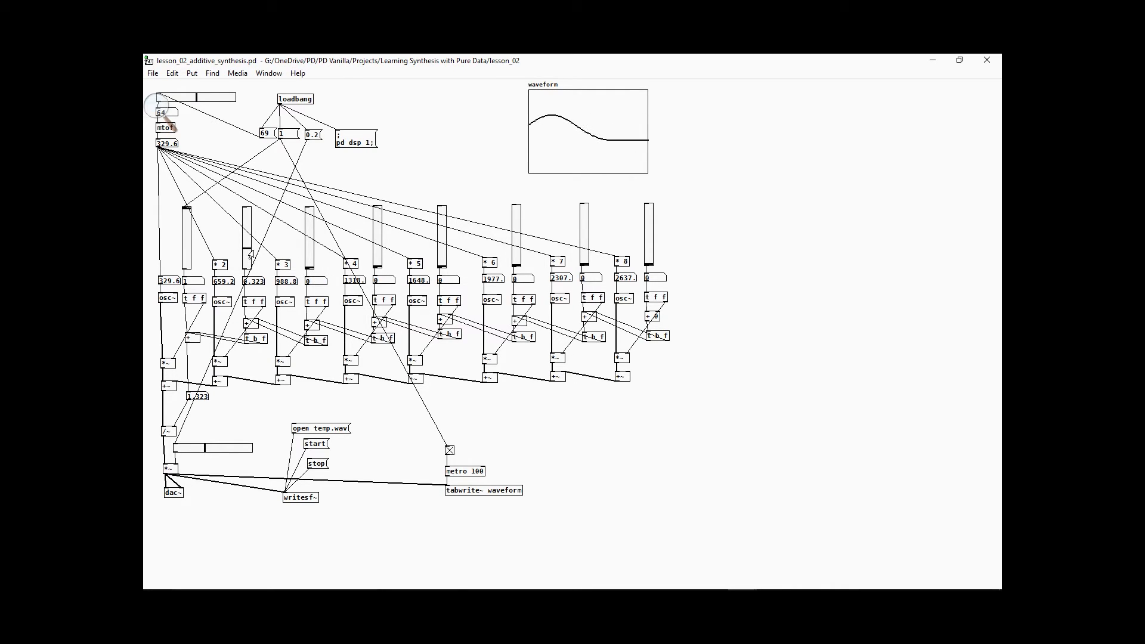
left_click_drag(251, 256, 253, 278)
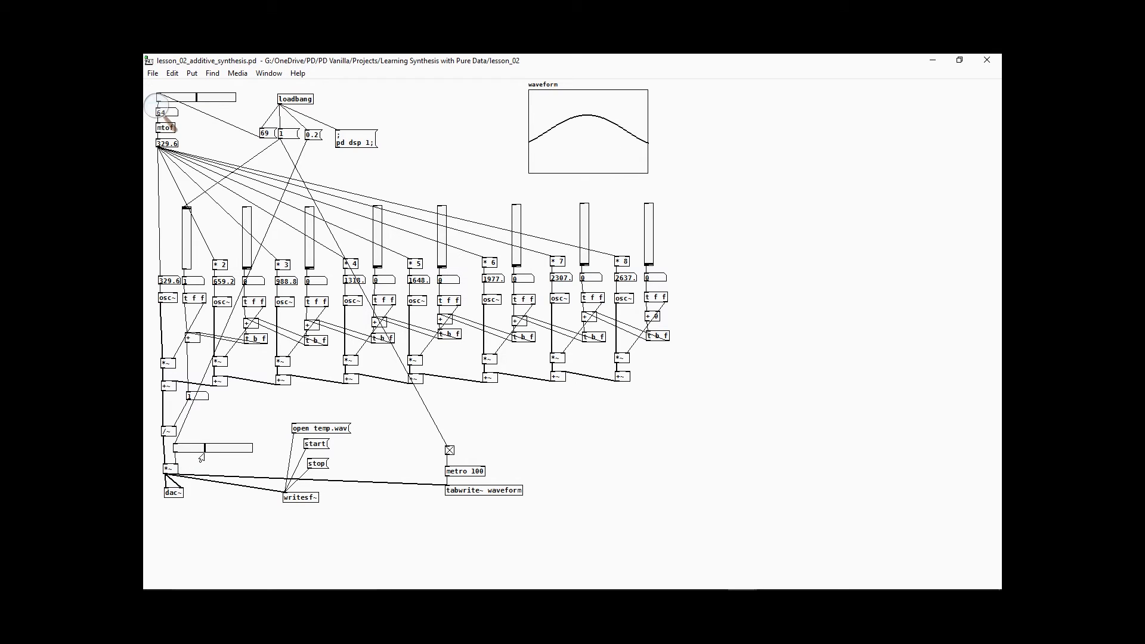
Step: Mute the output, raise it to about half, and combine harmonic 3 at amplitude 1 with the fundamental, dropping the fundamental to 0 and back to 1
left_click_drag(206, 452, 164, 453)
left_click_drag(175, 450, 213, 460)
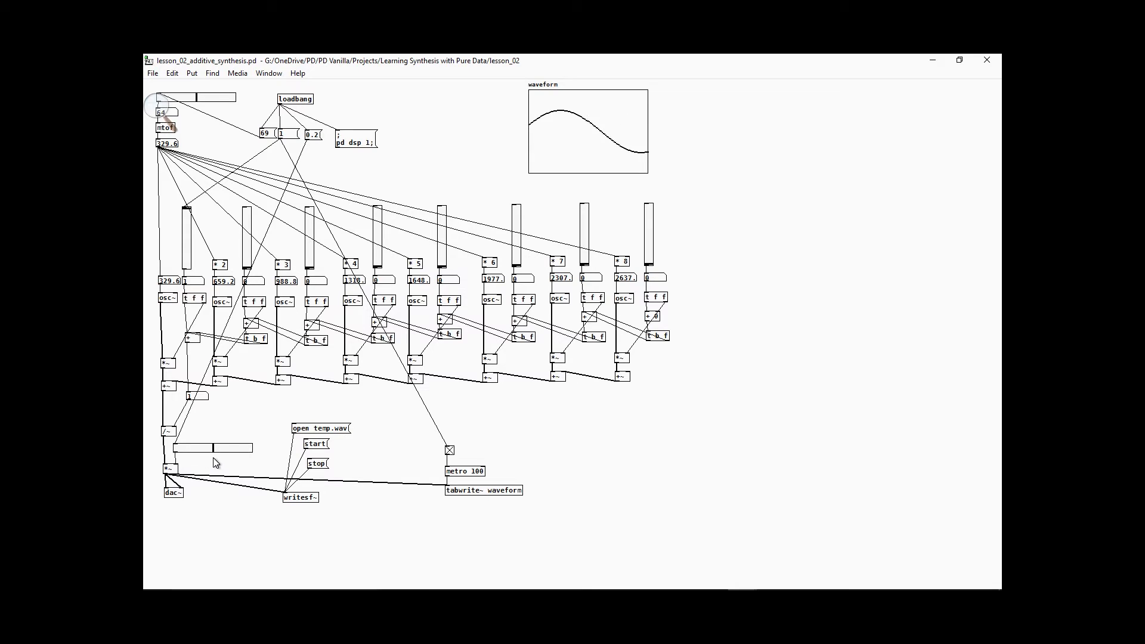
left_click_drag(311, 267, 302, 173)
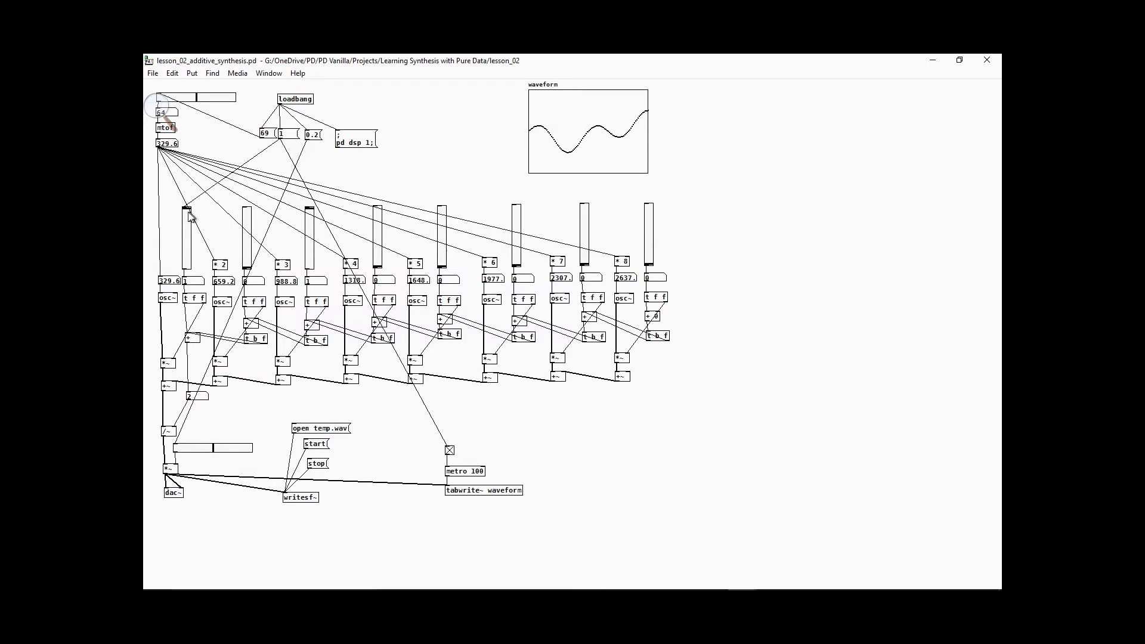
left_click_drag(186, 214, 188, 310)
left_click_drag(187, 265, 186, 207)
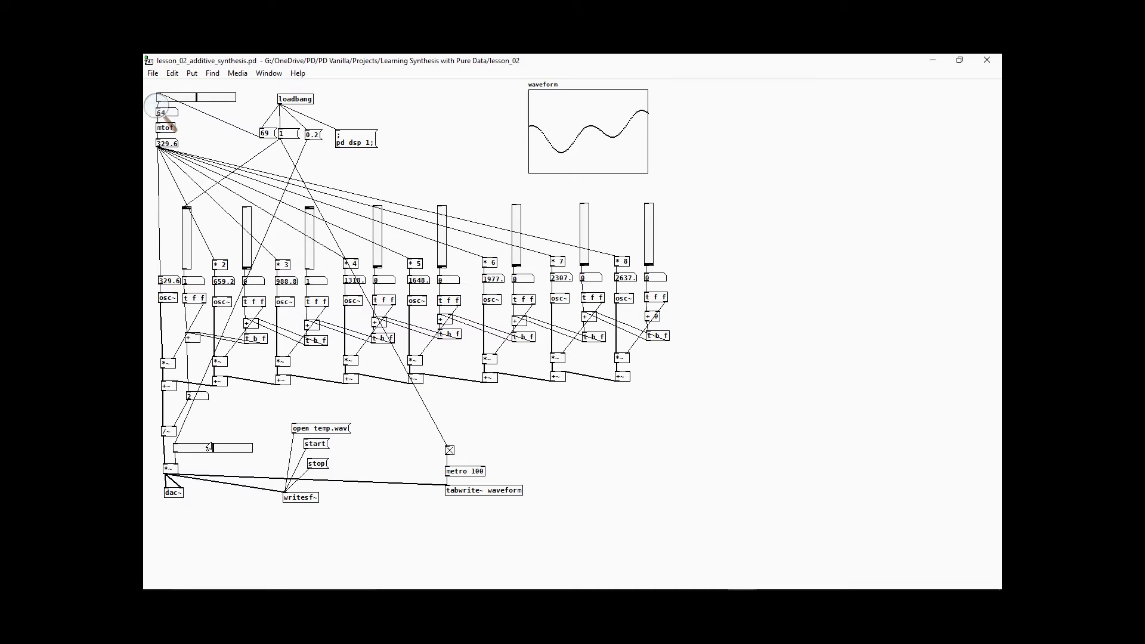
Step: Mute the output, reset harmonic 3's amplitude to 0, and close the additive synthesis patch
left_click_drag(202, 450, 145, 460)
left_click_drag(311, 218, 320, 276)
double_click(721, 71)
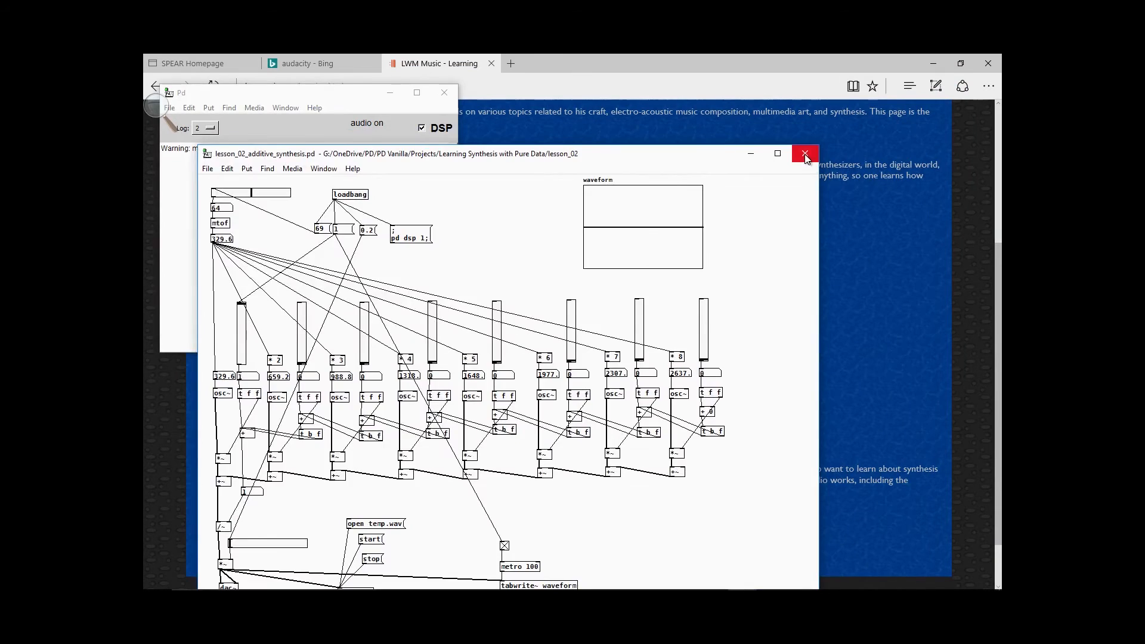
left_click(804, 153)
Step: Open the lesson_02_wavetable_sinesum patch from the lesson_02 folder and maximize its window
left_click(530, 366)
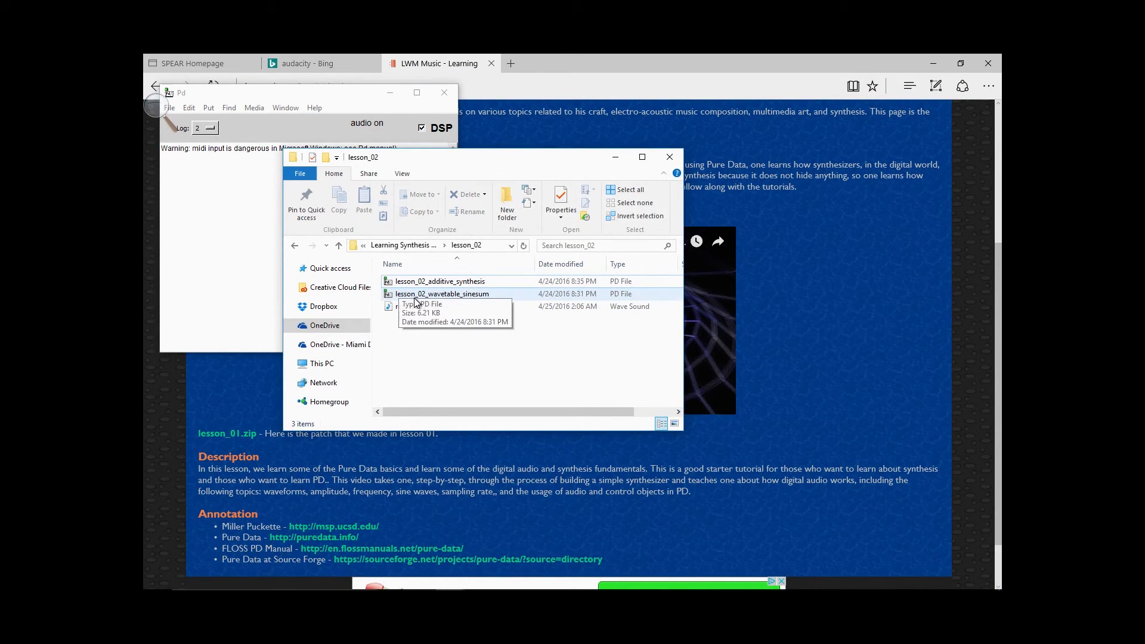
left_click(485, 298)
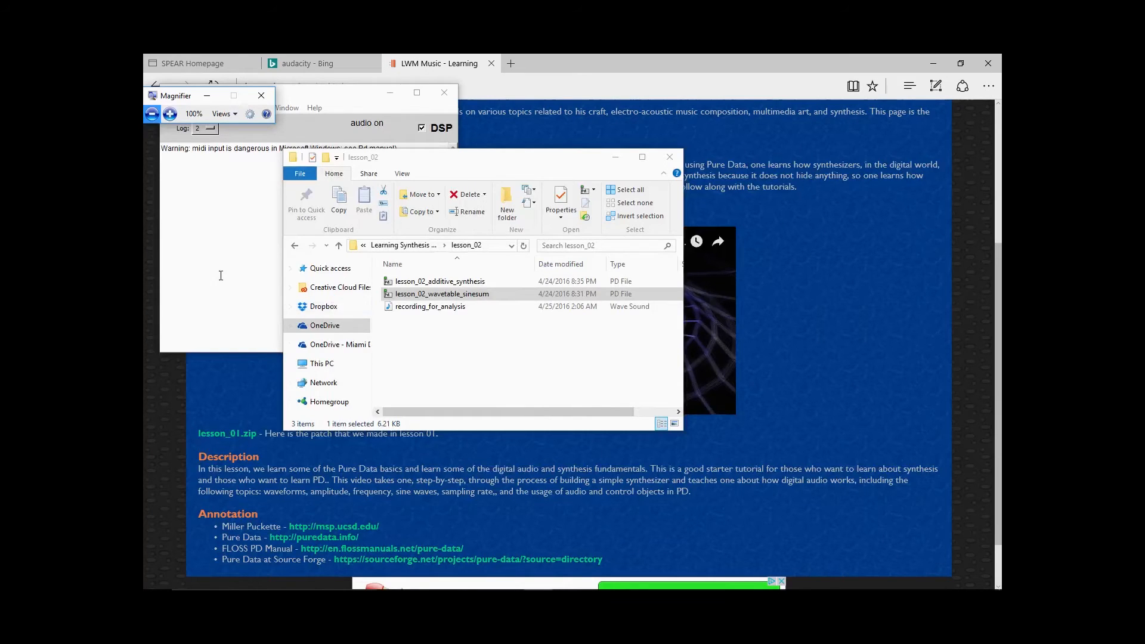
left_click(220, 276)
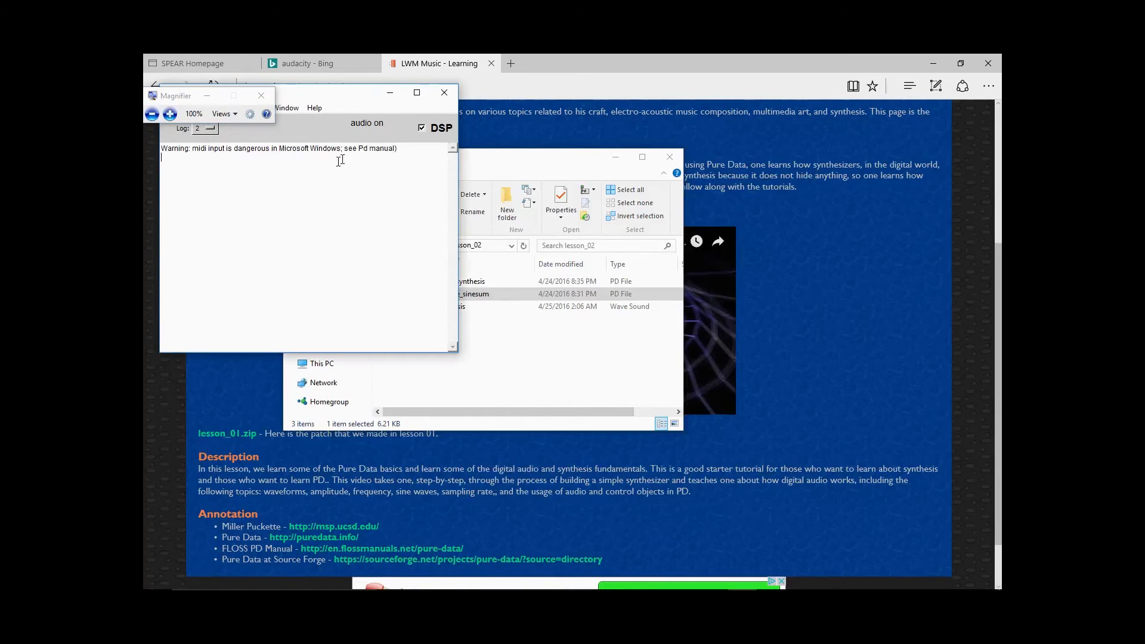
left_click(445, 95)
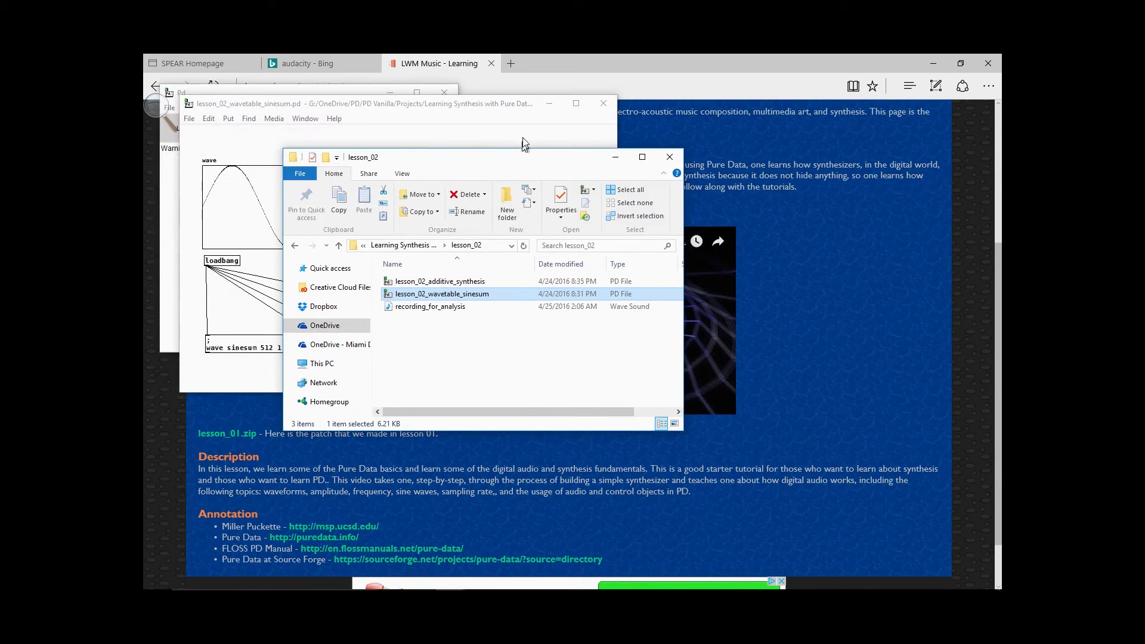
left_click(499, 113)
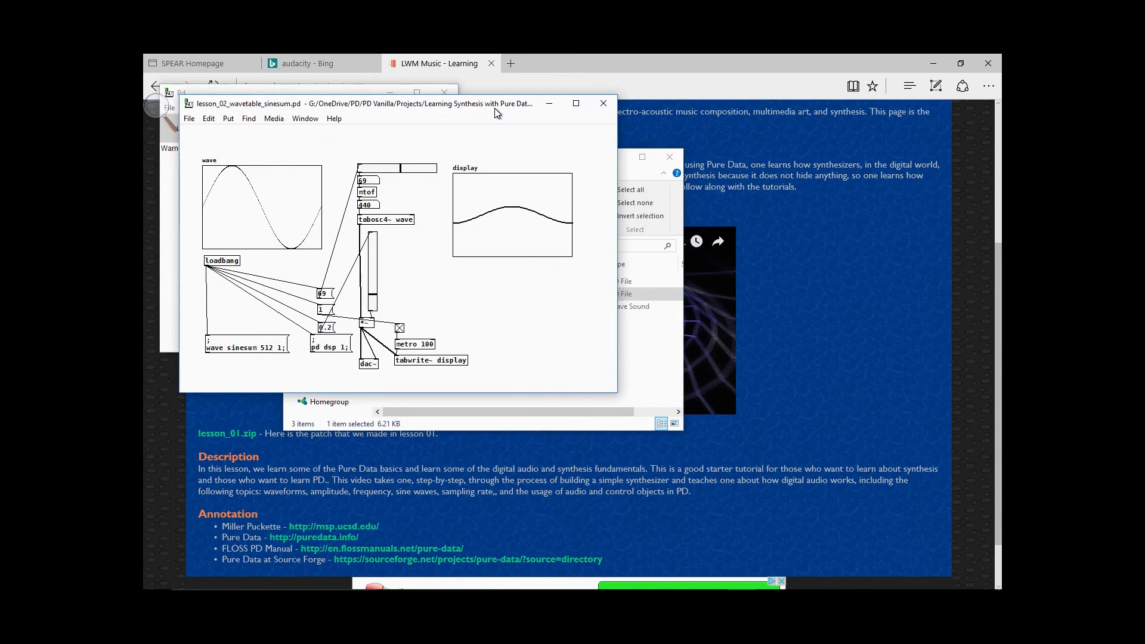
double_click(495, 109)
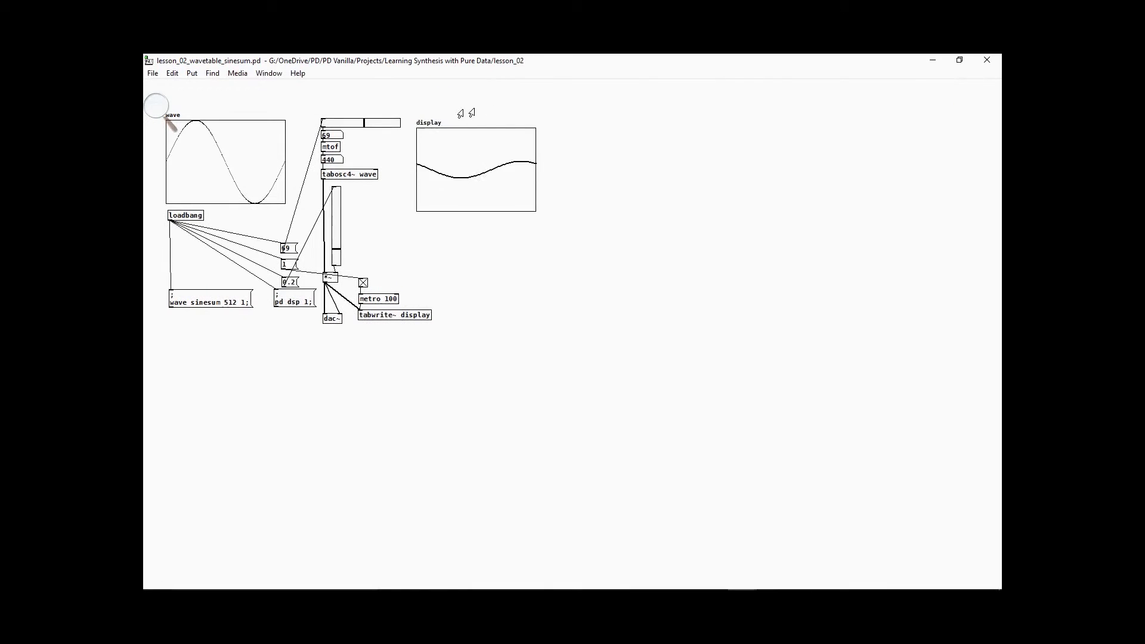
Step: Enlarge the view of the wavetable patch with the screen Magnifier and mute the patch's output
left_click(155, 109)
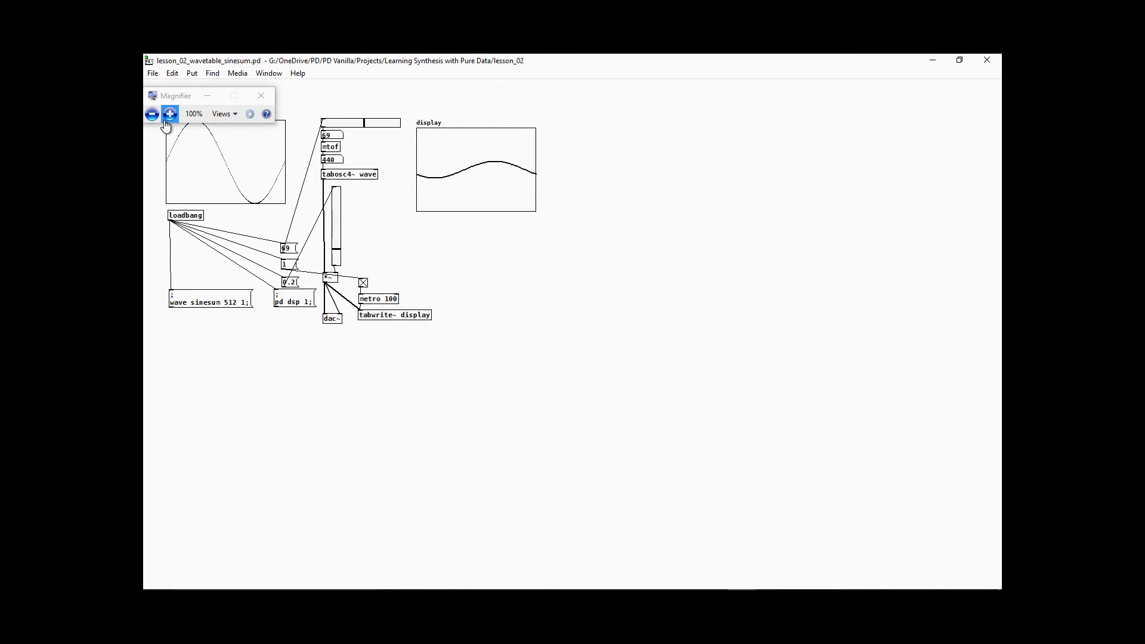
left_click(170, 114)
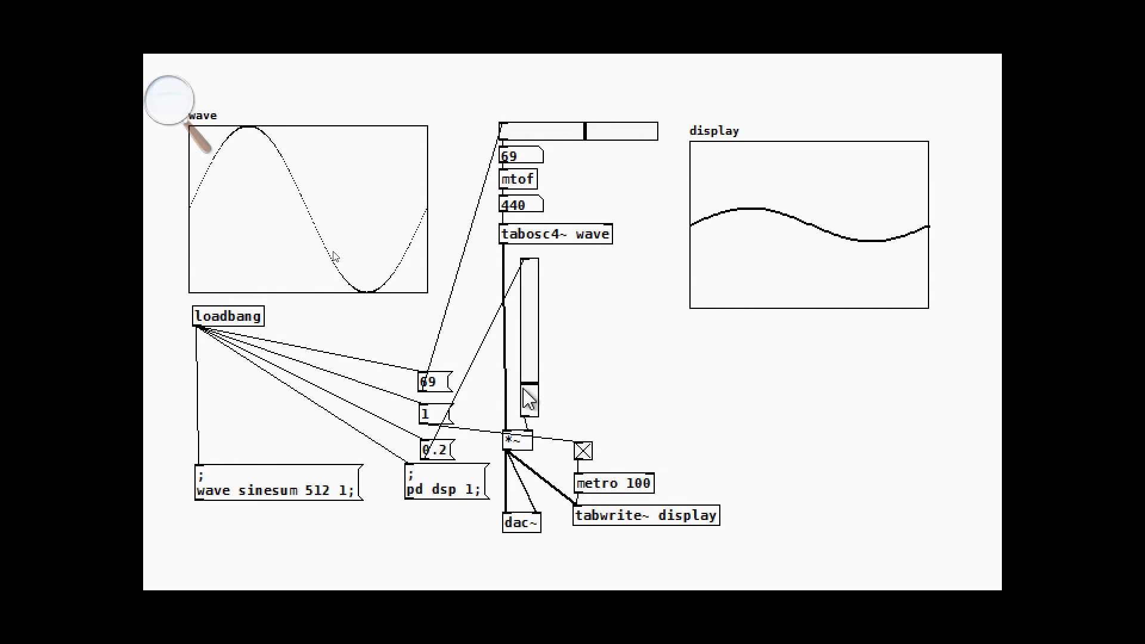
left_click_drag(525, 396, 532, 424)
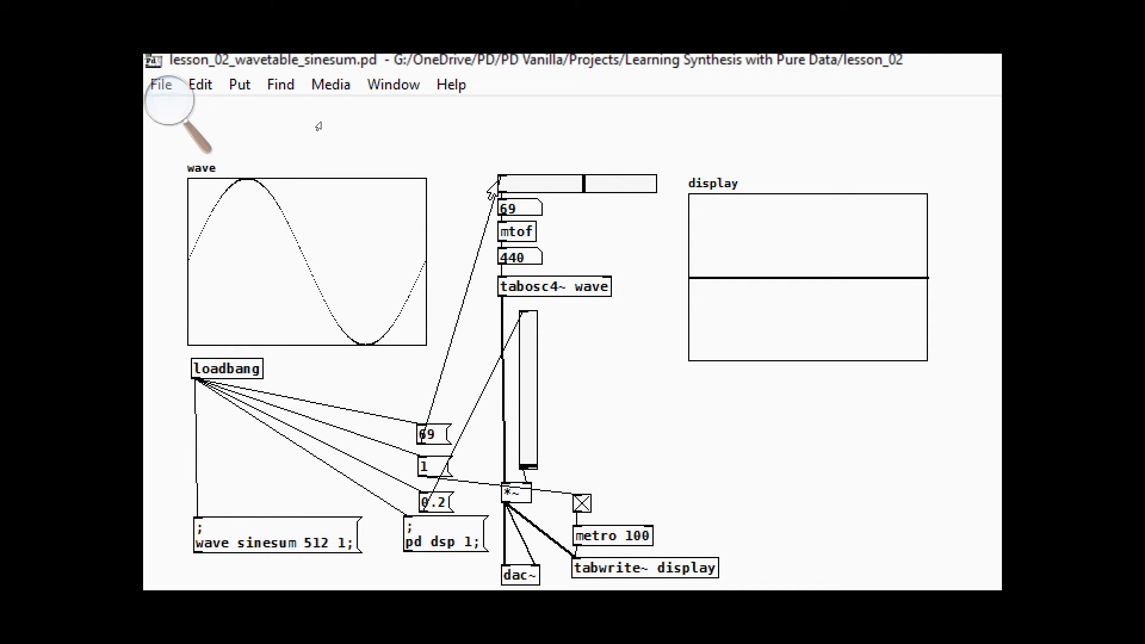
Step: Examine the dimensions and output range in the pitch slider's properties, and close them without changes
right_click(618, 194)
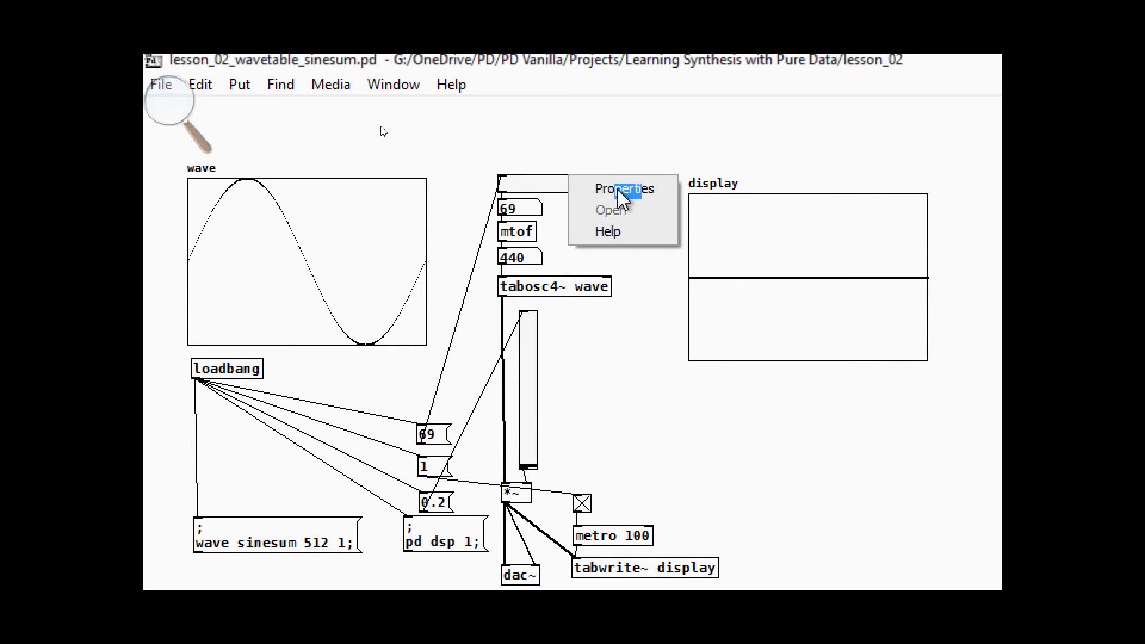
left_click(619, 190)
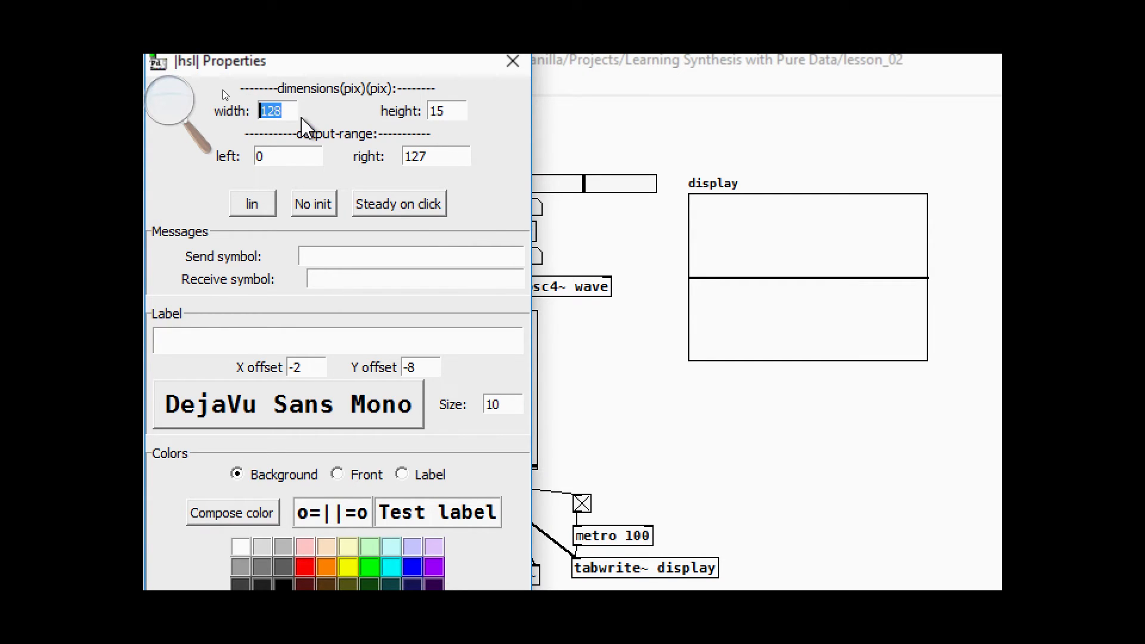
left_click(510, 75)
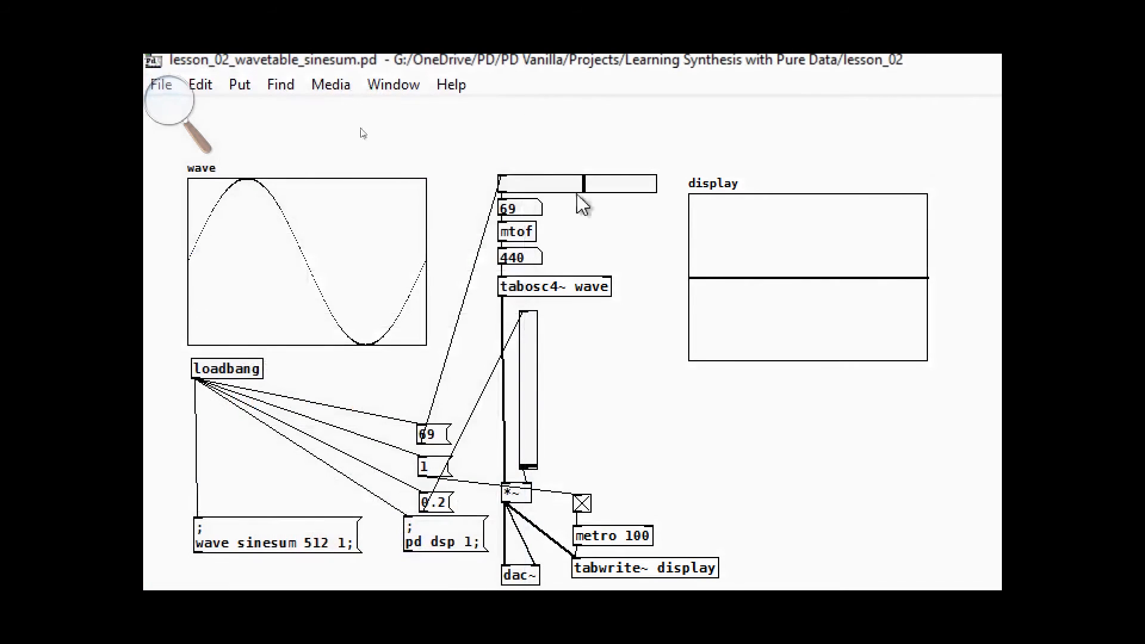